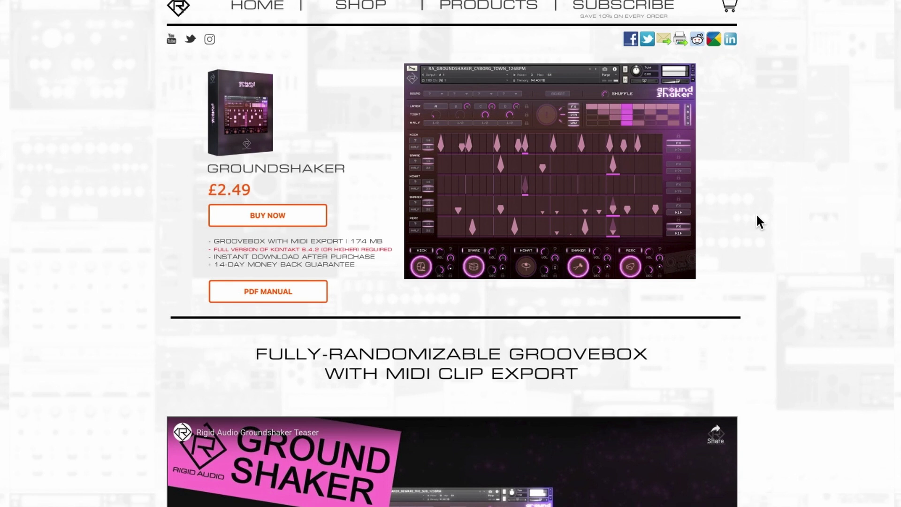
Step: Look through the Groundshaker product page's teaser, explained and quick overview video sections
{"action": "scroll", "coordinate": [756, 213], "scroll_direction": "down", "scroll_amount": 5}
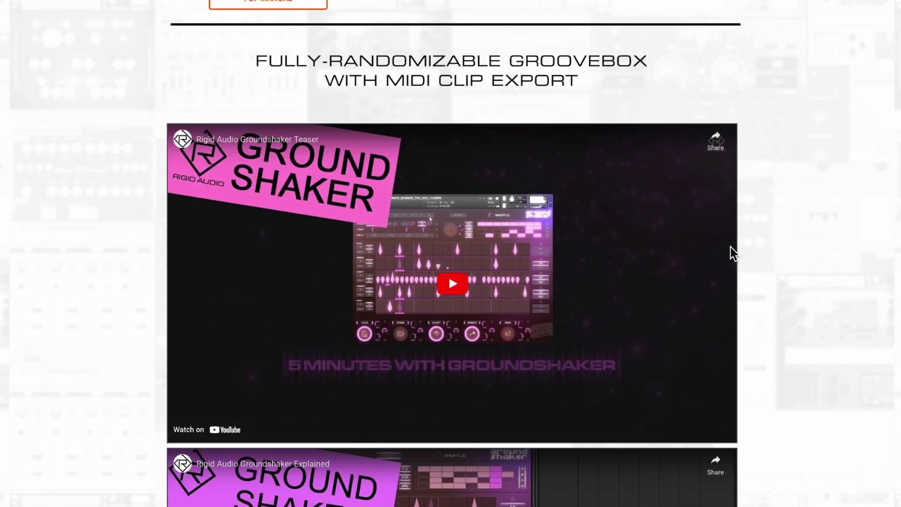
{"action": "scroll", "coordinate": [730, 247], "scroll_direction": "down", "scroll_amount": 4}
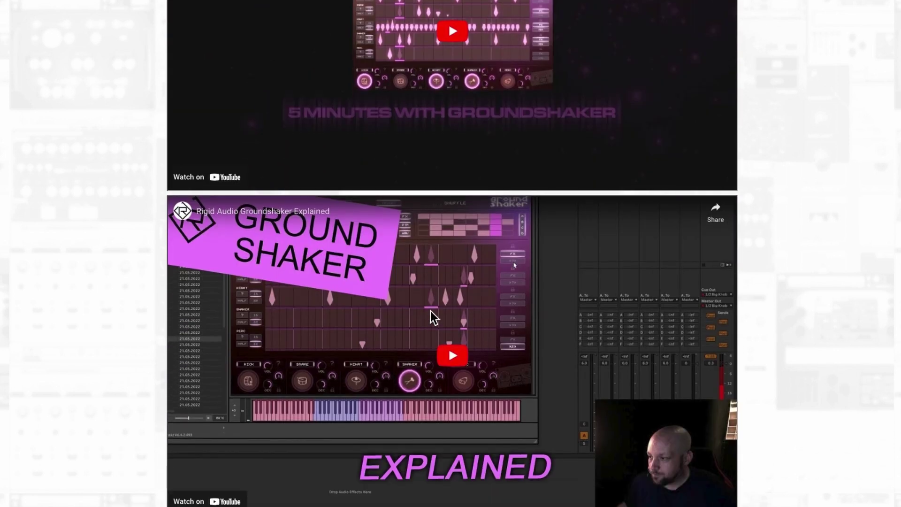
{"action": "scroll", "coordinate": [400, 335], "scroll_direction": "down", "scroll_amount": 1}
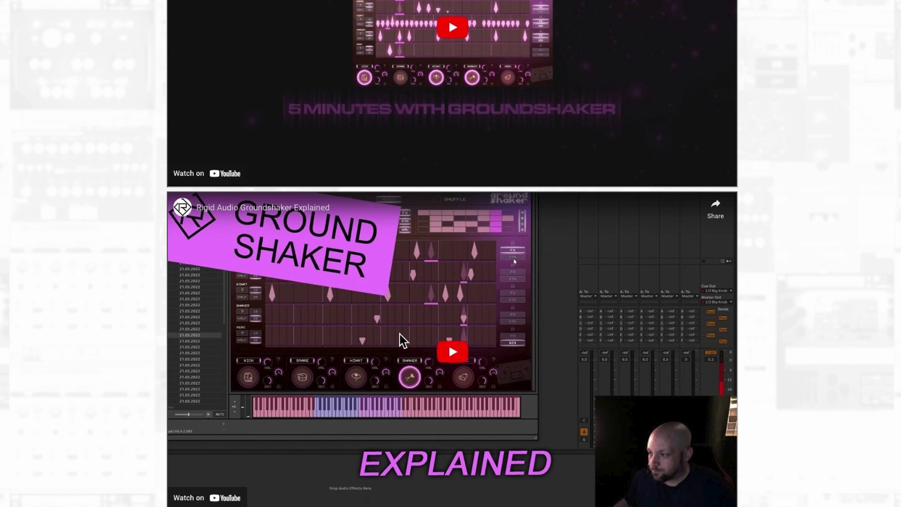
{"action": "scroll", "coordinate": [402, 333], "scroll_direction": "down", "scroll_amount": 1}
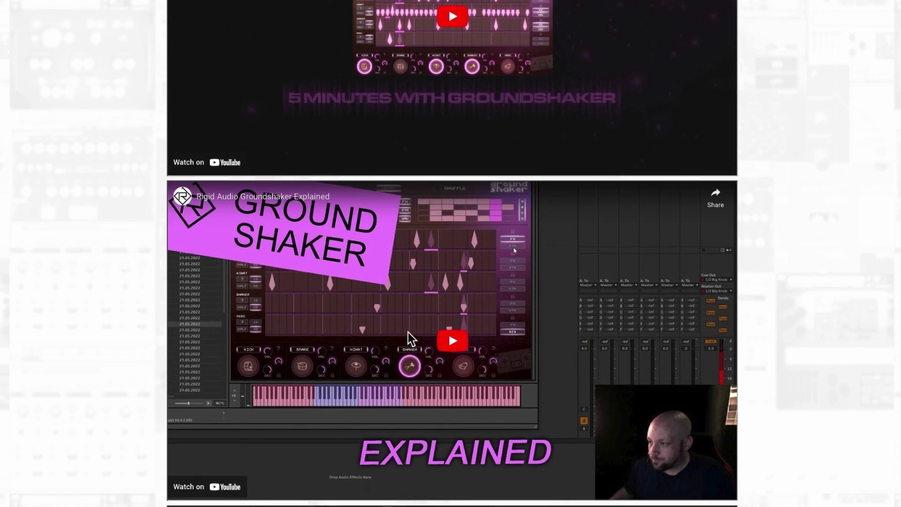
{"action": "scroll", "coordinate": [407, 332], "scroll_direction": "down", "scroll_amount": 1}
{"action": "scroll", "coordinate": [847, 346], "scroll_direction": "down", "scroll_amount": 2}
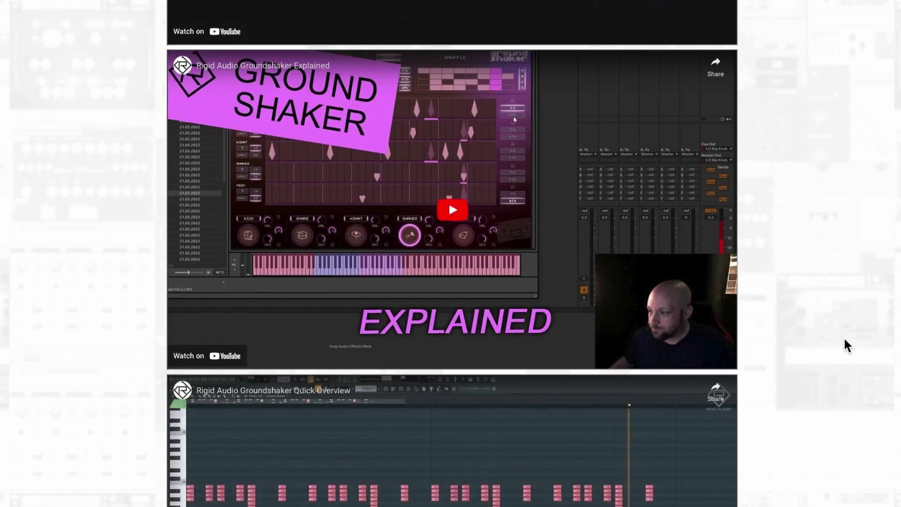
{"action": "scroll", "coordinate": [844, 340], "scroll_direction": "down", "scroll_amount": 2}
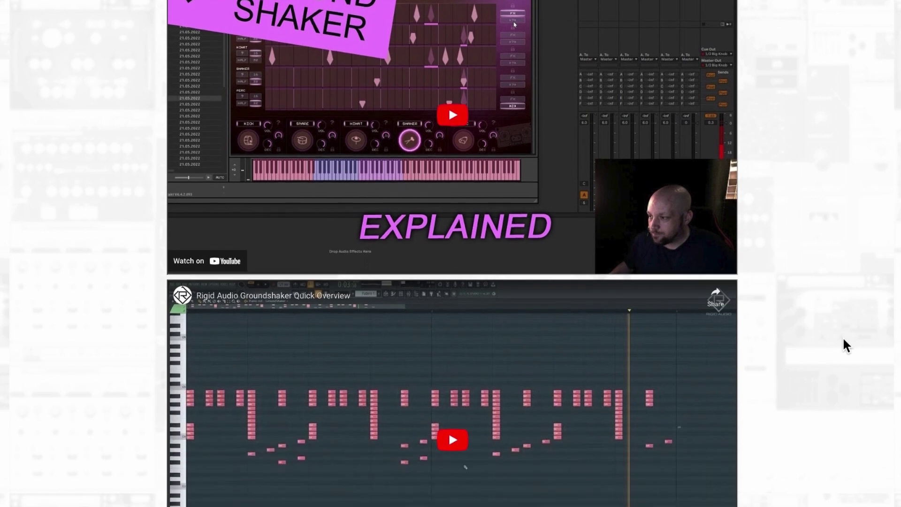
{"action": "scroll", "coordinate": [844, 340], "scroll_direction": "down", "scroll_amount": 4}
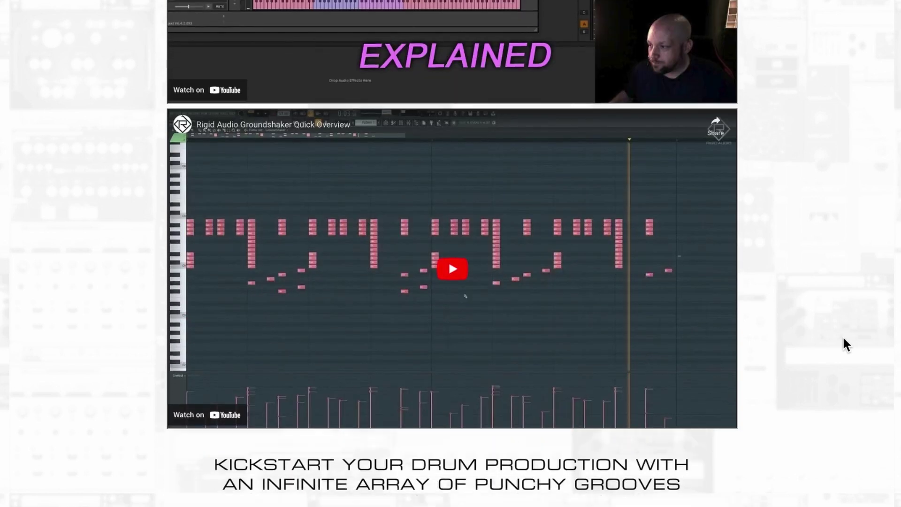
{"action": "scroll", "coordinate": [845, 343], "scroll_direction": "down", "scroll_amount": 6}
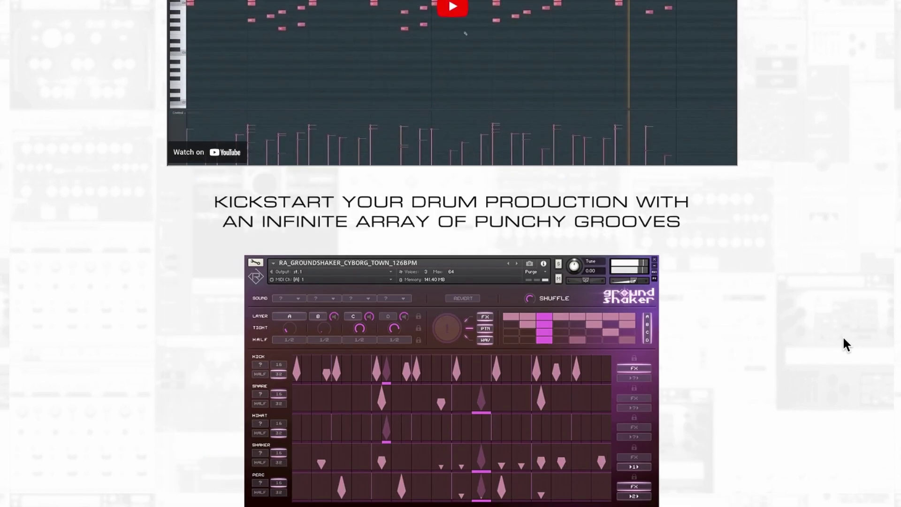
Step: Read the Groundshaker feature sections down to the at-a-glance summary, and return to the product header with the price
{"action": "scroll", "coordinate": [843, 336], "scroll_direction": "down", "scroll_amount": 1}
{"action": "scroll", "coordinate": [798, 333], "scroll_direction": "down", "scroll_amount": 2}
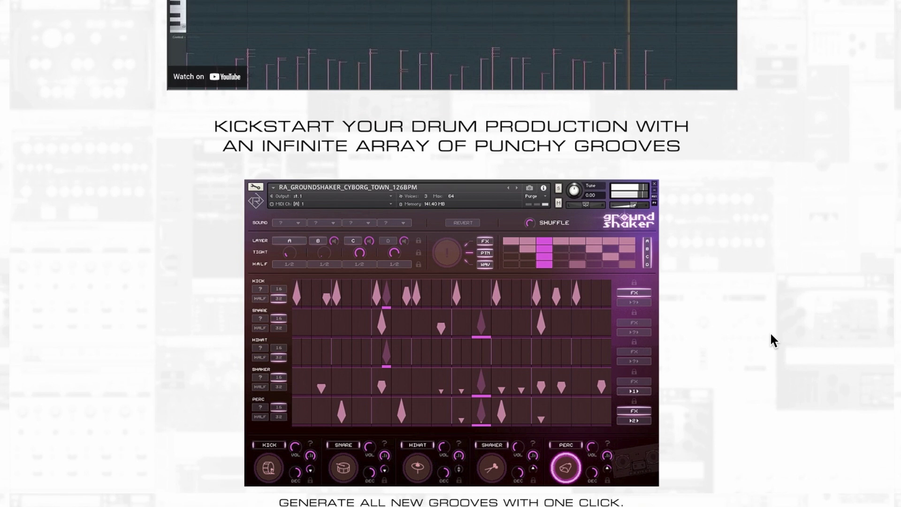
{"action": "scroll", "coordinate": [722, 326], "scroll_direction": "down", "scroll_amount": 1}
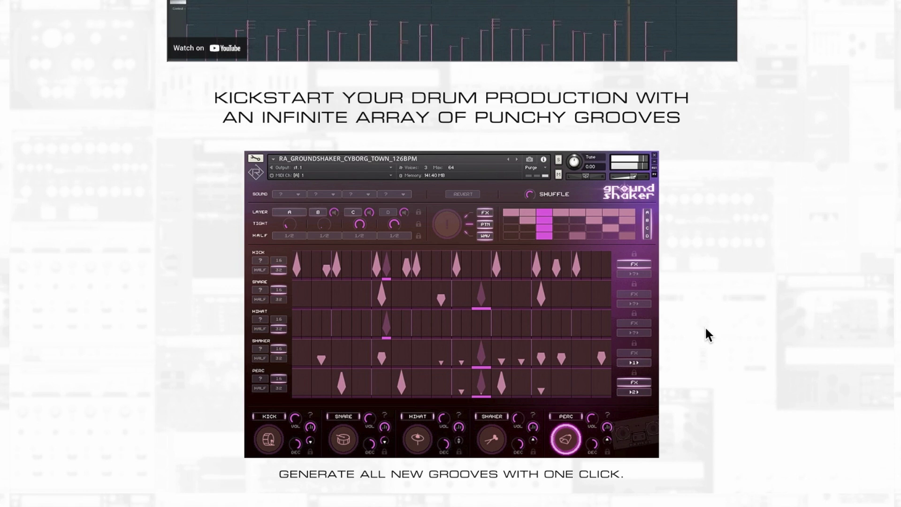
{"action": "scroll", "coordinate": [690, 356], "scroll_direction": "down", "scroll_amount": 1}
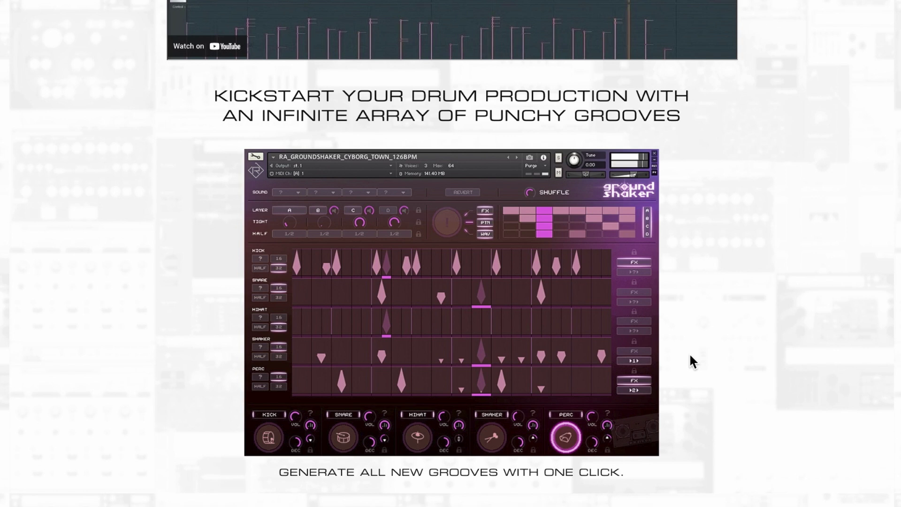
{"action": "scroll", "coordinate": [689, 353], "scroll_direction": "down", "scroll_amount": 1}
{"action": "scroll", "coordinate": [689, 353], "scroll_direction": "down", "scroll_amount": 7}
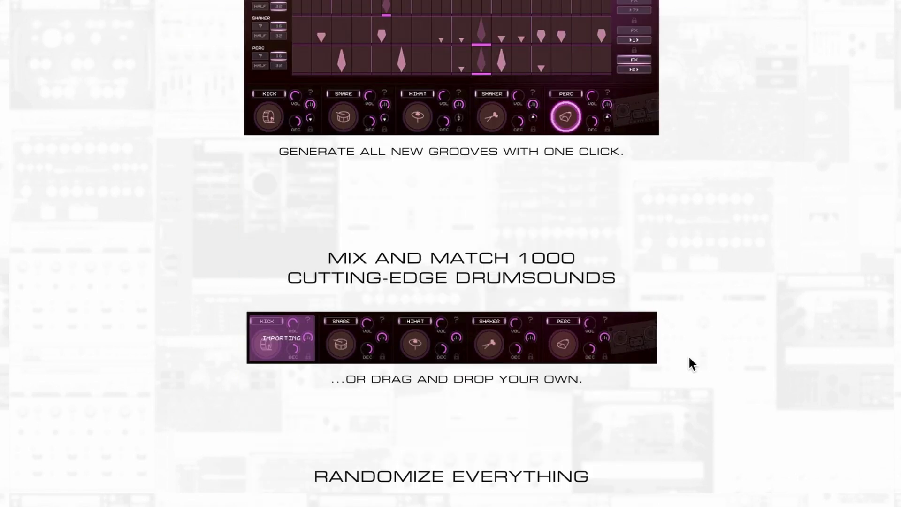
{"action": "scroll", "coordinate": [688, 355], "scroll_direction": "down", "scroll_amount": 3}
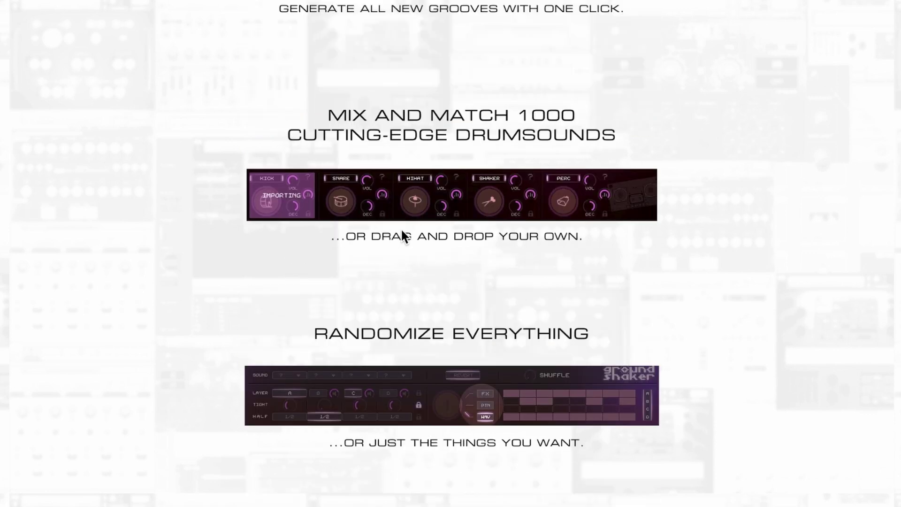
{"action": "scroll", "coordinate": [680, 290], "scroll_direction": "down", "scroll_amount": 1}
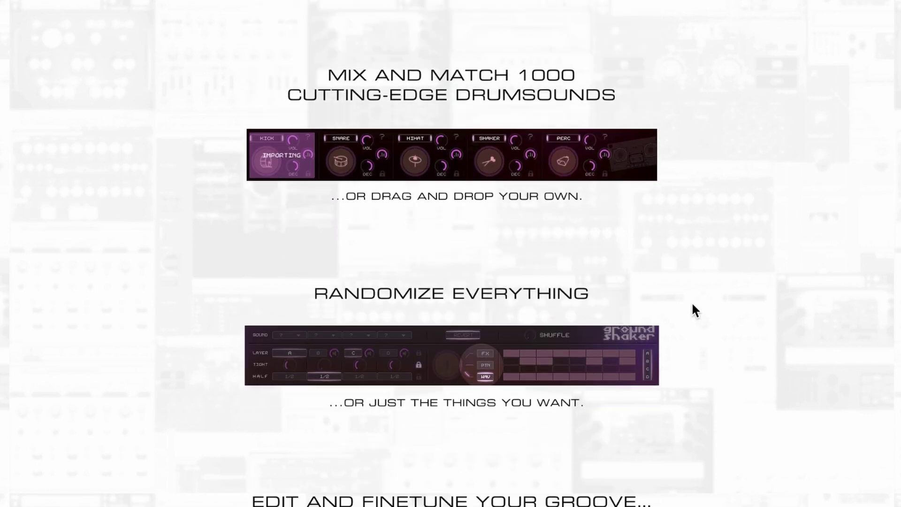
{"action": "scroll", "coordinate": [691, 300], "scroll_direction": "down", "scroll_amount": 1}
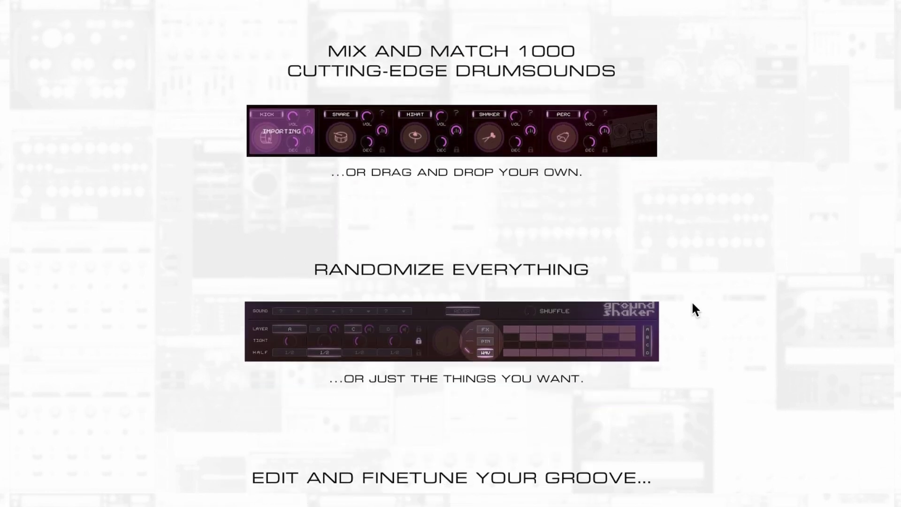
{"action": "scroll", "coordinate": [690, 300], "scroll_direction": "down", "scroll_amount": 5}
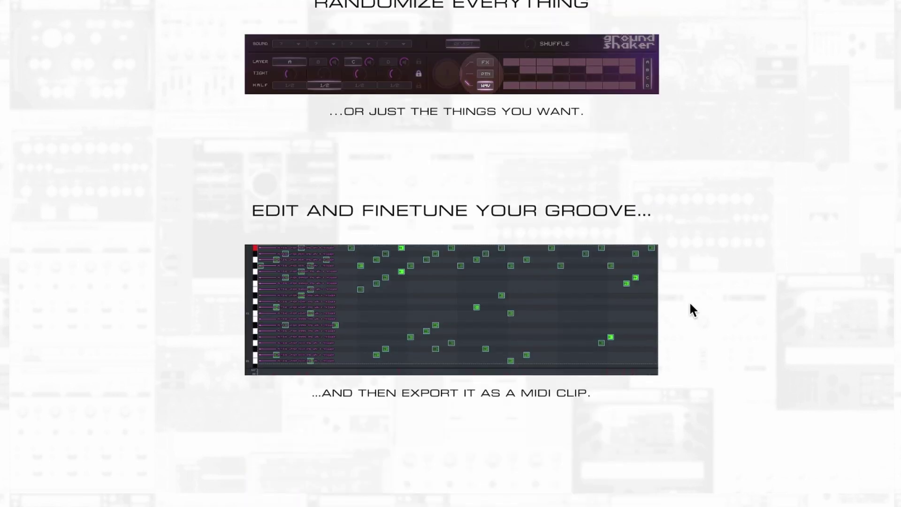
{"action": "scroll", "coordinate": [679, 307], "scroll_direction": "down", "scroll_amount": 5}
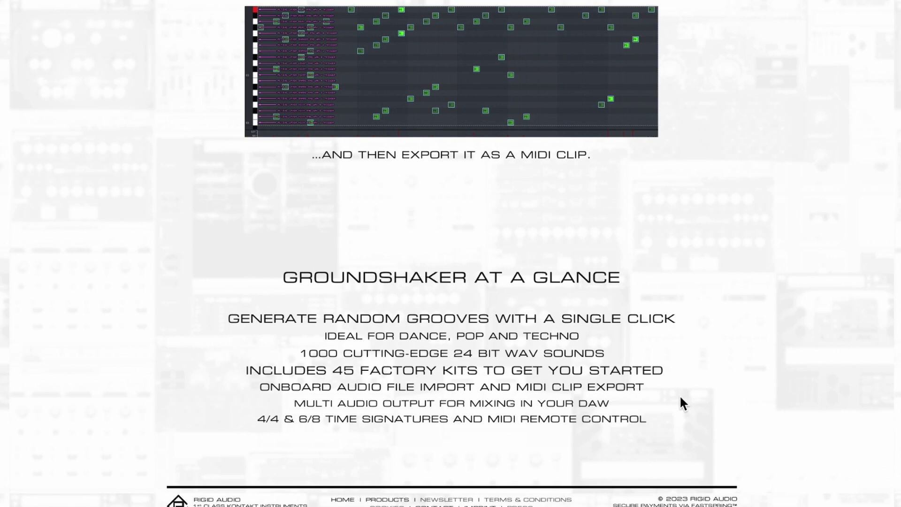
{"action": "scroll", "coordinate": [443, 226], "scroll_direction": "up", "scroll_amount": 15}
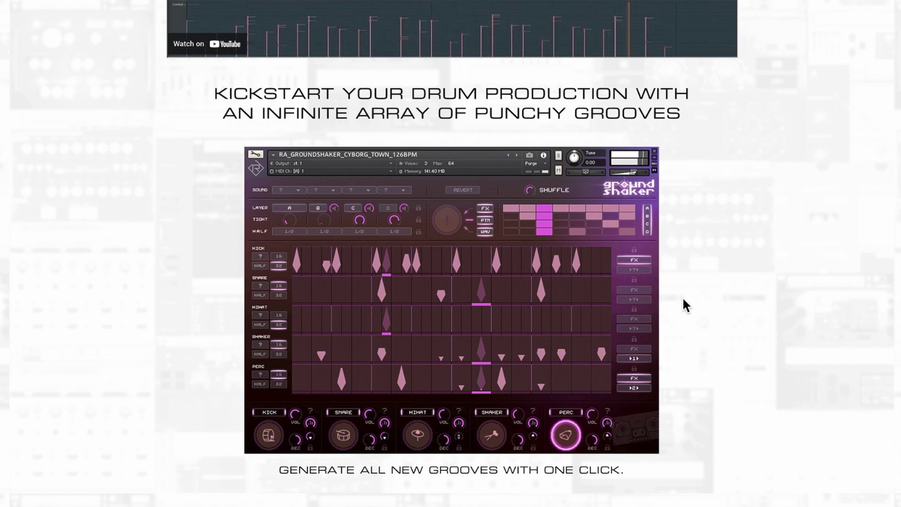
{"action": "scroll", "coordinate": [682, 296], "scroll_direction": "up", "scroll_amount": 15}
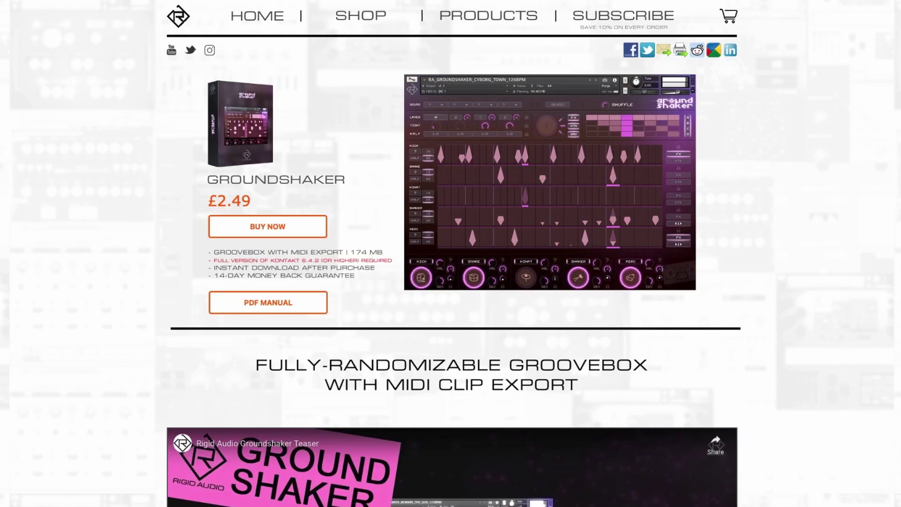
Step: Switch to Komplete Kontrol with Kontakt loaded and browse the preset files in the RA_GROUNDSHAKER folder
{"action": "left_click", "coordinate": [95, 44]}
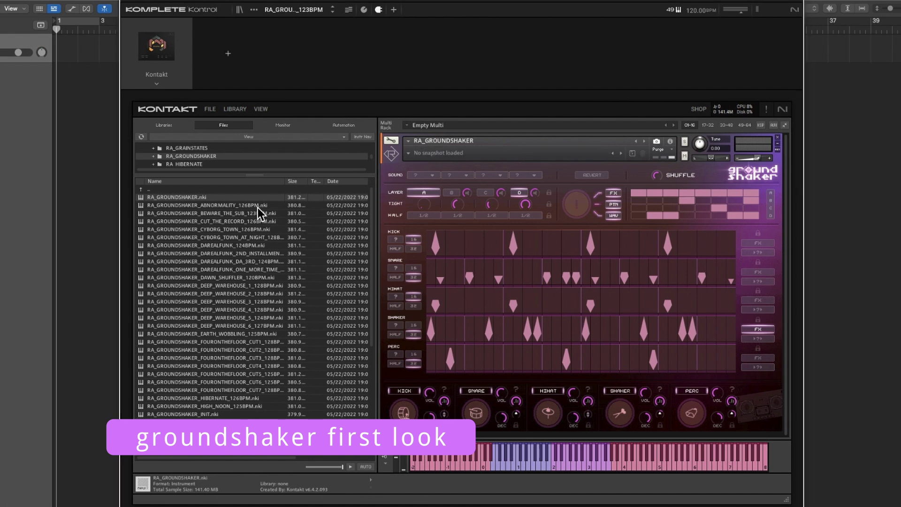
{"action": "left_click_drag", "start_coordinate": [372, 286], "coordinate": [347, 230]}
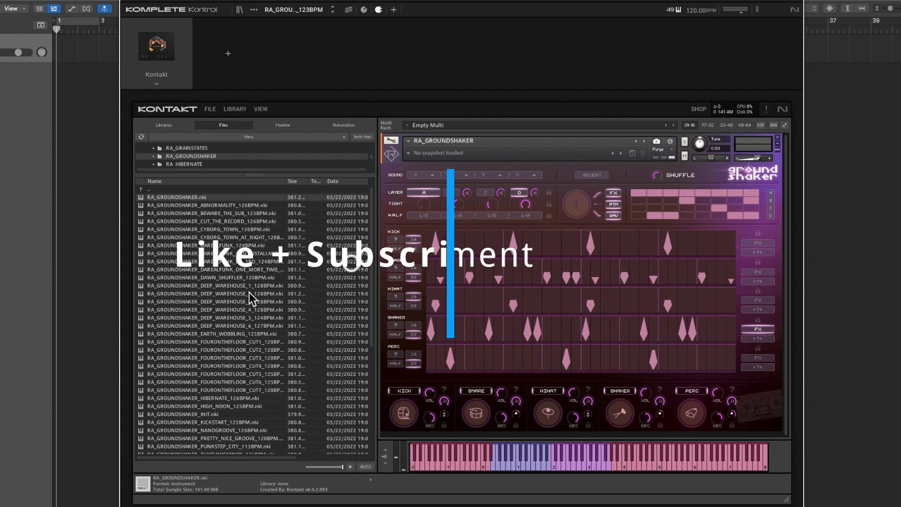
{"action": "scroll", "coordinate": [242, 286], "scroll_direction": "down", "scroll_amount": 1}
{"action": "scroll", "coordinate": [241, 286], "scroll_direction": "down", "scroll_amount": 4}
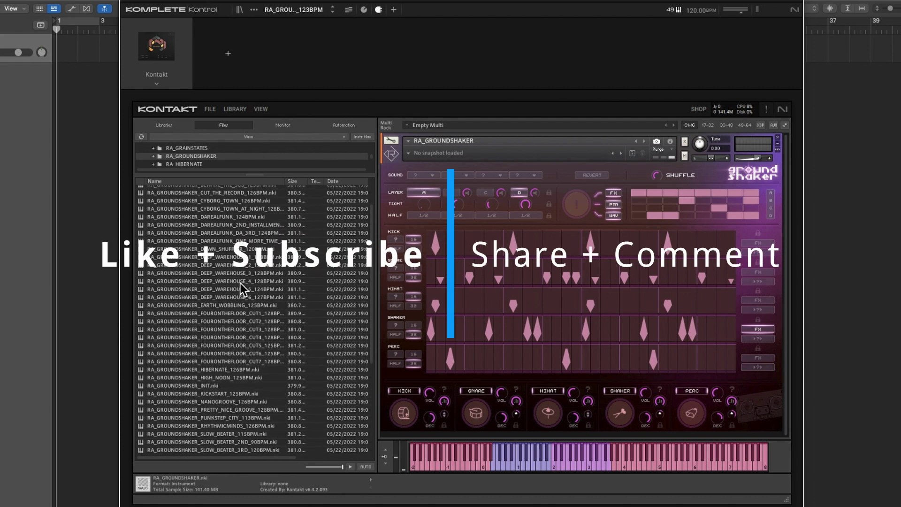
{"action": "scroll", "coordinate": [241, 282], "scroll_direction": "down", "scroll_amount": 2}
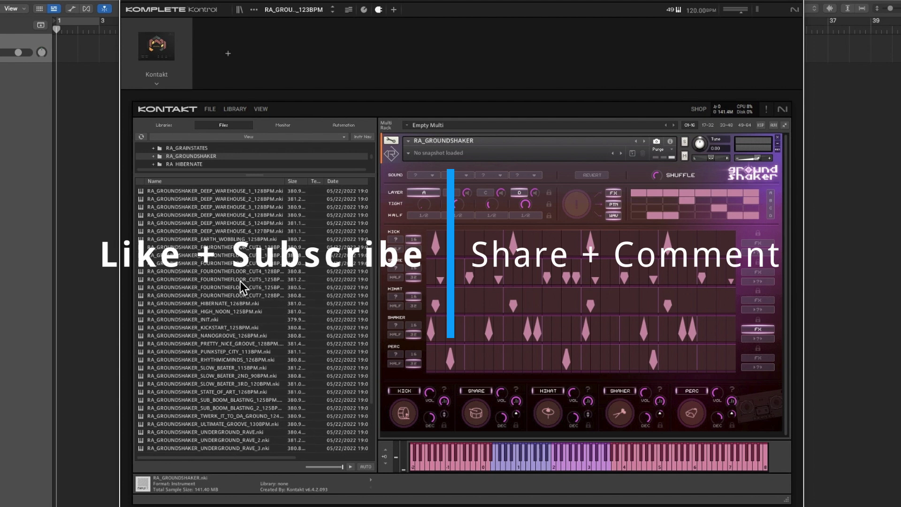
{"action": "scroll", "coordinate": [241, 284], "scroll_direction": "down", "scroll_amount": 3}
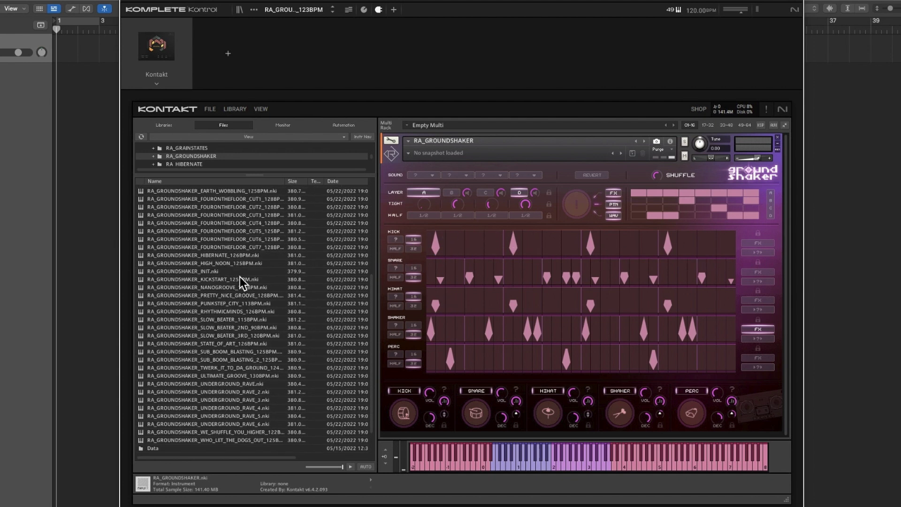
{"action": "scroll", "coordinate": [240, 279], "scroll_direction": "up", "scroll_amount": 2}
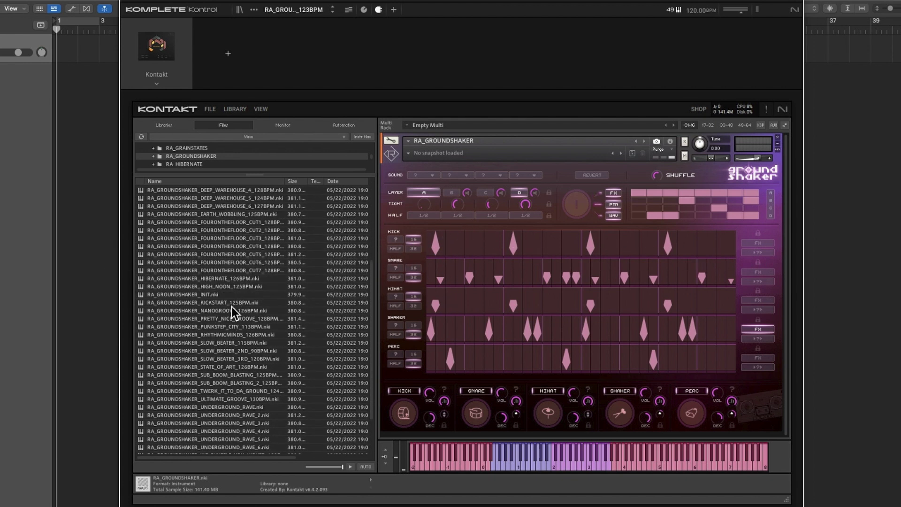
{"action": "scroll", "coordinate": [248, 300], "scroll_direction": "up", "scroll_amount": 6}
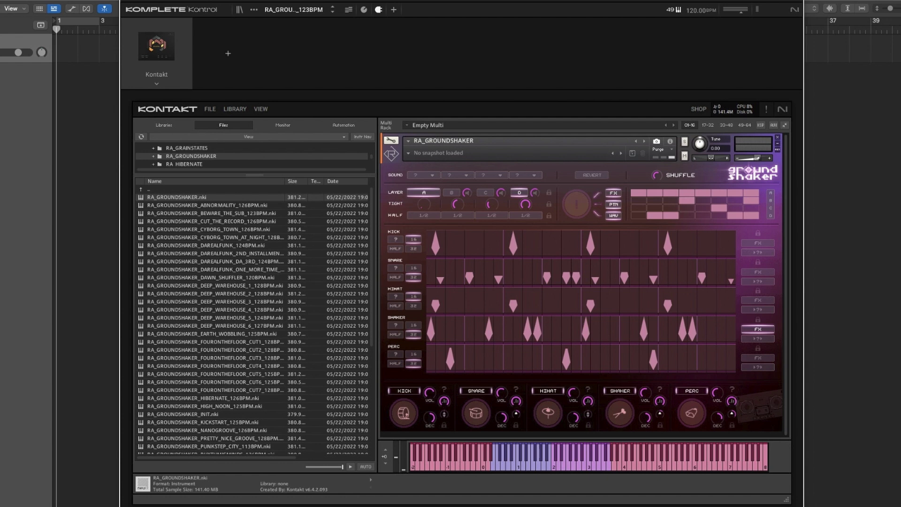
Step: Show Komplete Kontrol's Page 1 parameter knobs and view the sound randomization choices for layer A
{"action": "left_click_drag", "start_coordinate": [462, 1], "coordinate": [458, 0]}
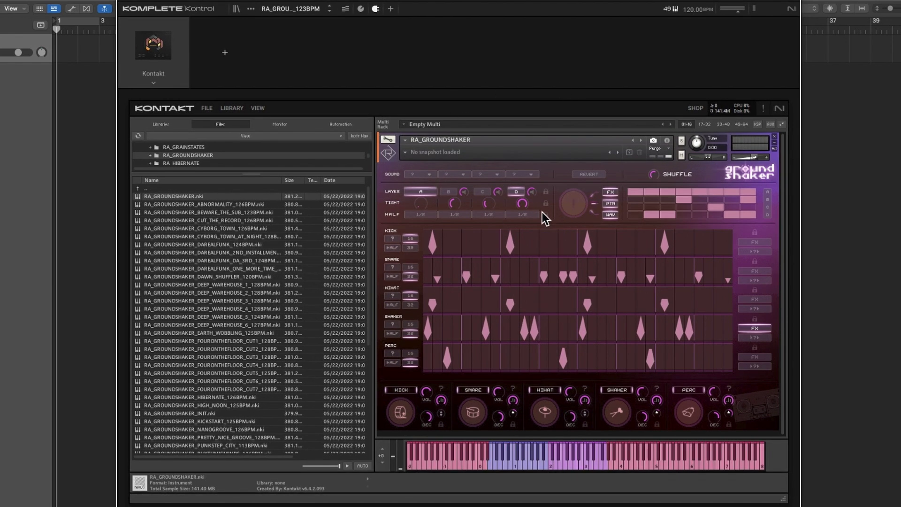
{"action": "left_click", "coordinate": [361, 9]}
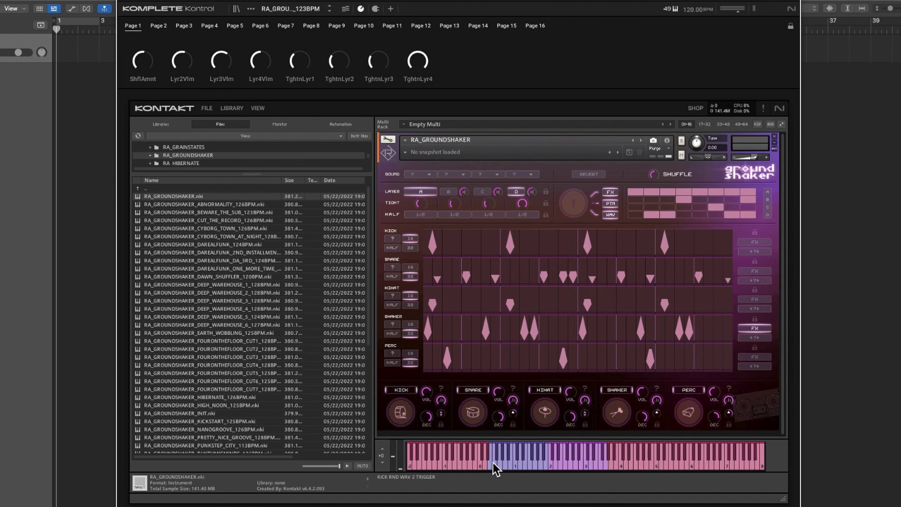
{"action": "left_click", "coordinate": [435, 172]}
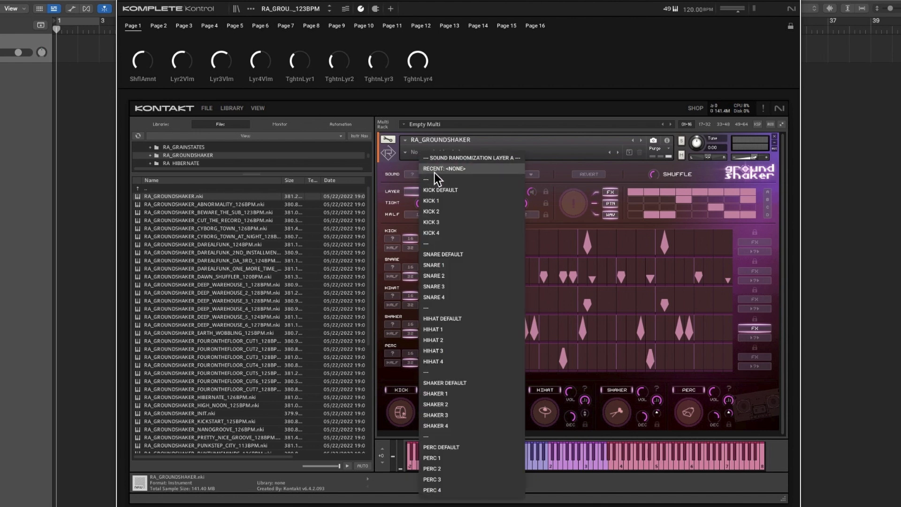
{"action": "left_click", "coordinate": [435, 173]}
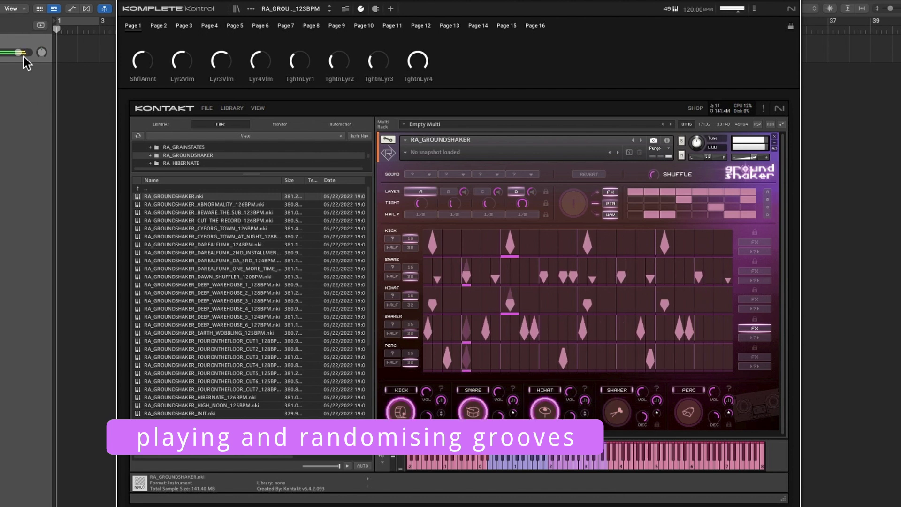
Step: Lower the track volume slightly and start playing the groove
{"action": "left_click_drag", "start_coordinate": [18, 52], "coordinate": [15, 53]}
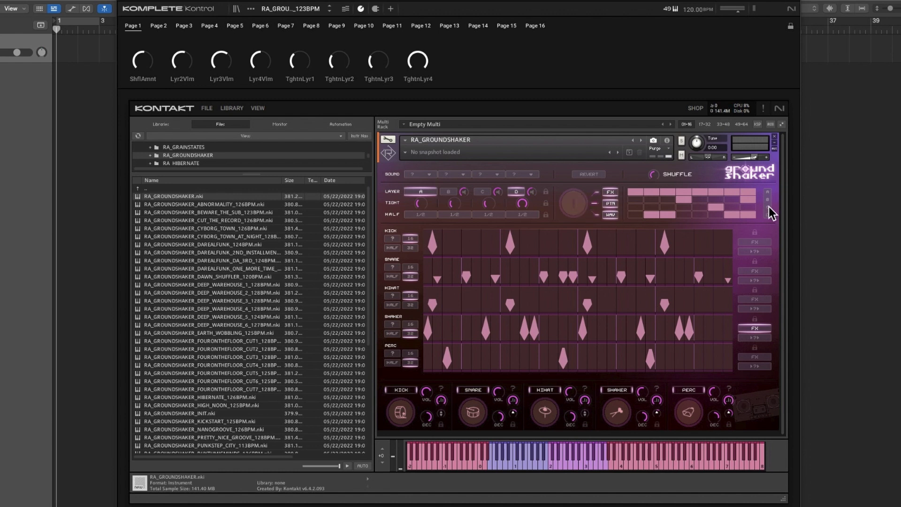
{"action": "key", "text": "space"}
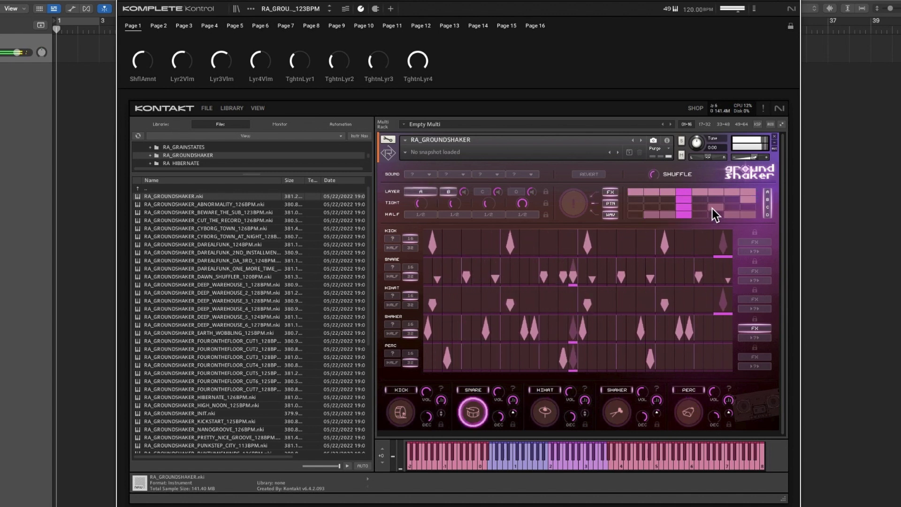
Step: Clear the active steps of layers B, C and D in the layer sequencer, leaving only layer A
{"action": "left_click", "coordinate": [663, 214]}
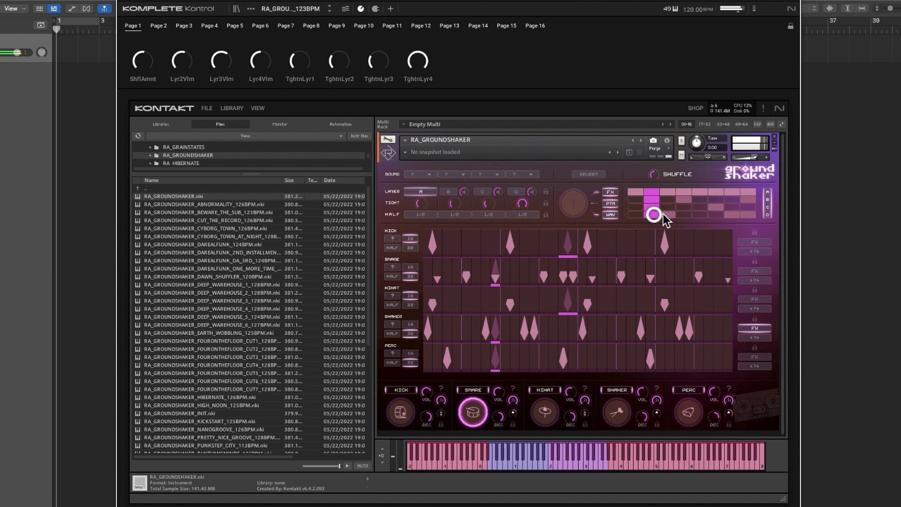
{"action": "left_click", "coordinate": [735, 215]}
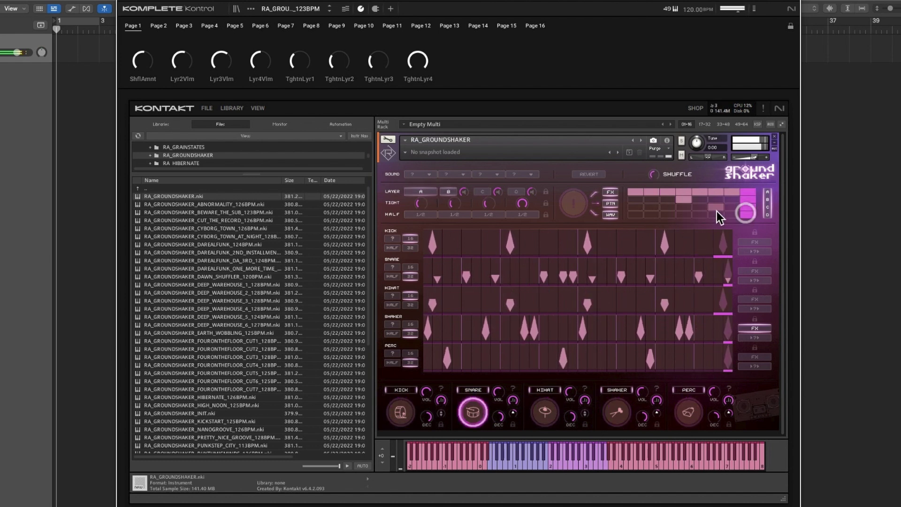
{"action": "left_click", "coordinate": [718, 206]}
{"action": "left_click", "coordinate": [746, 200]}
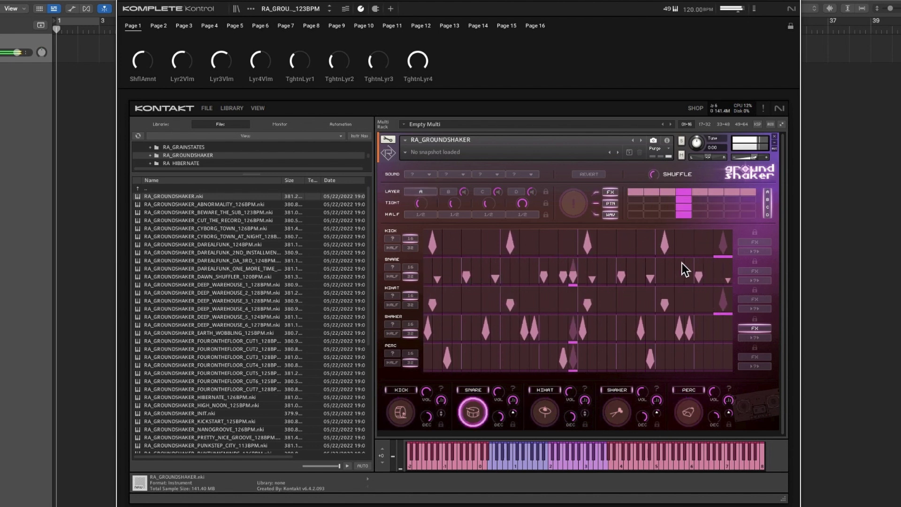
Step: Activate layer C on steps 1 and 4, layer D on steps 2 and 5, and layer B on step 6, and stop playback
{"action": "left_click", "coordinate": [635, 207]}
{"action": "left_click", "coordinate": [682, 207]}
{"action": "left_click", "coordinate": [703, 215]}
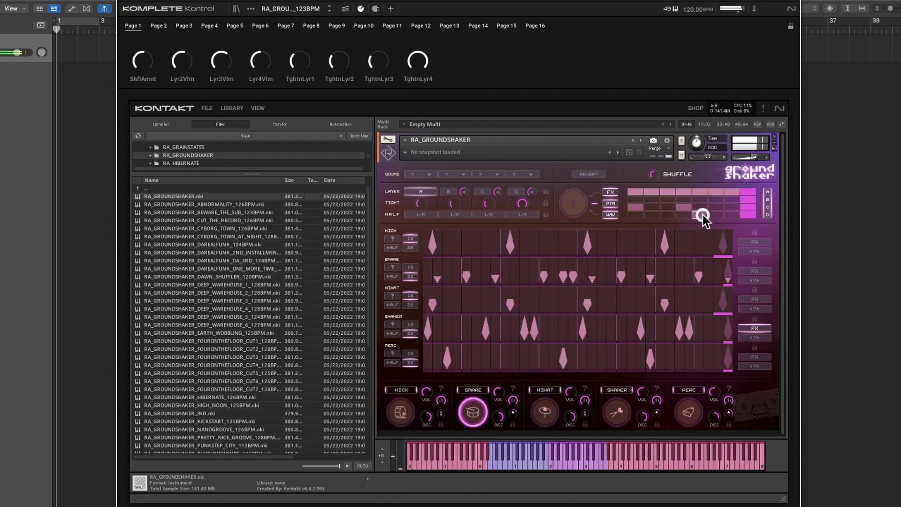
{"action": "left_click", "coordinate": [652, 215]}
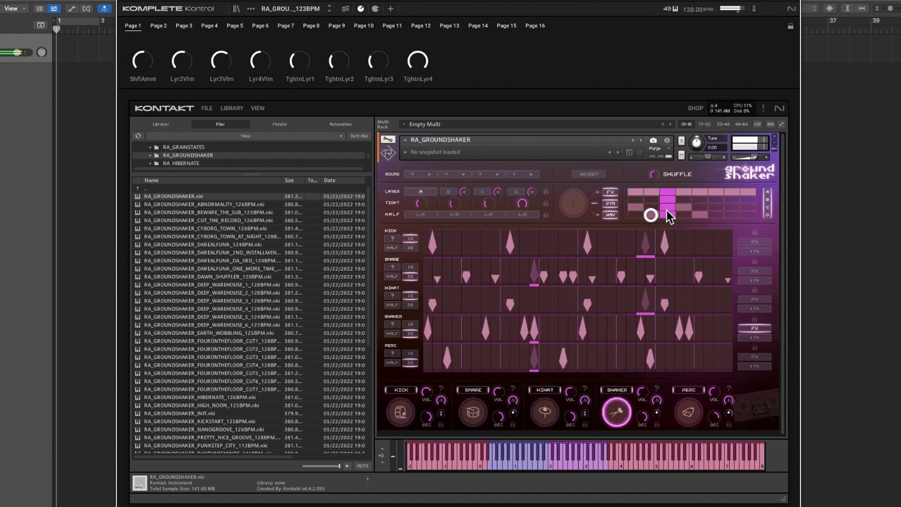
{"action": "left_click", "coordinate": [714, 199]}
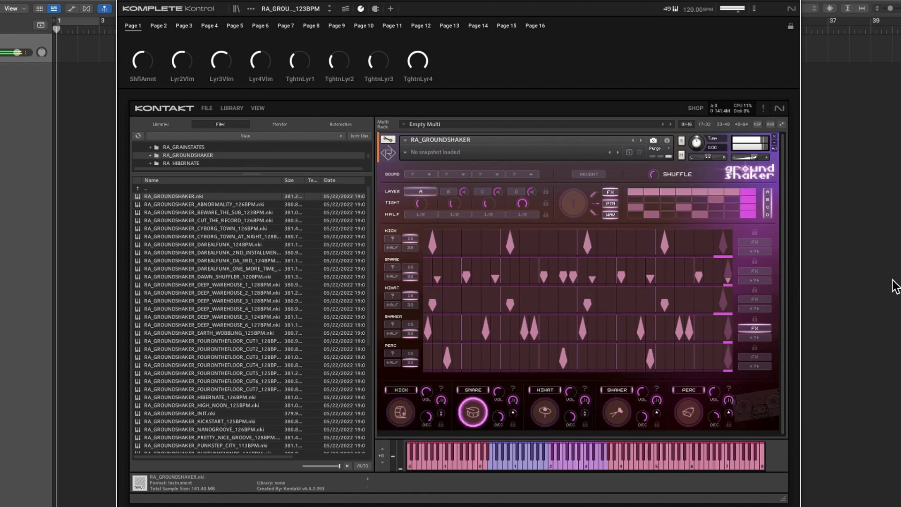
{"action": "left_click", "coordinate": [766, 206]}
{"action": "key", "text": "space"}
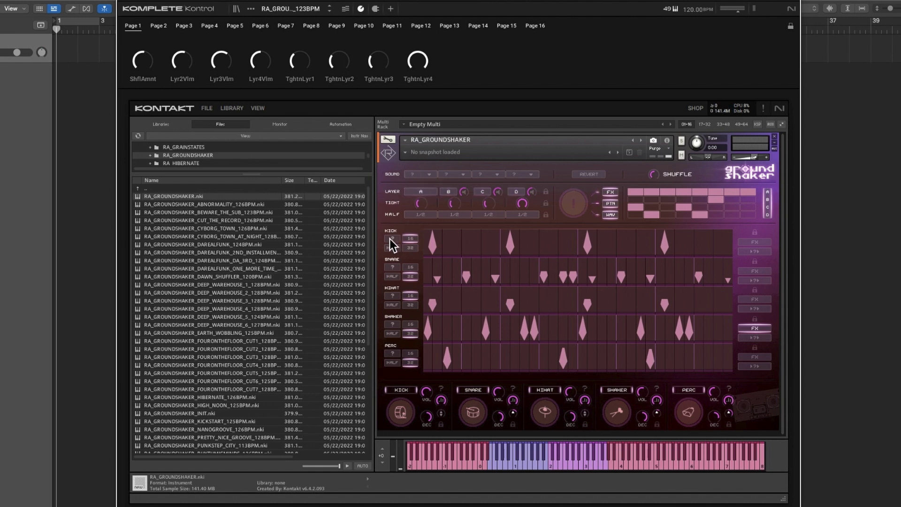
Step: Try the kick sequencer with 32 steps and return it to 16 steps
{"action": "left_click", "coordinate": [412, 249]}
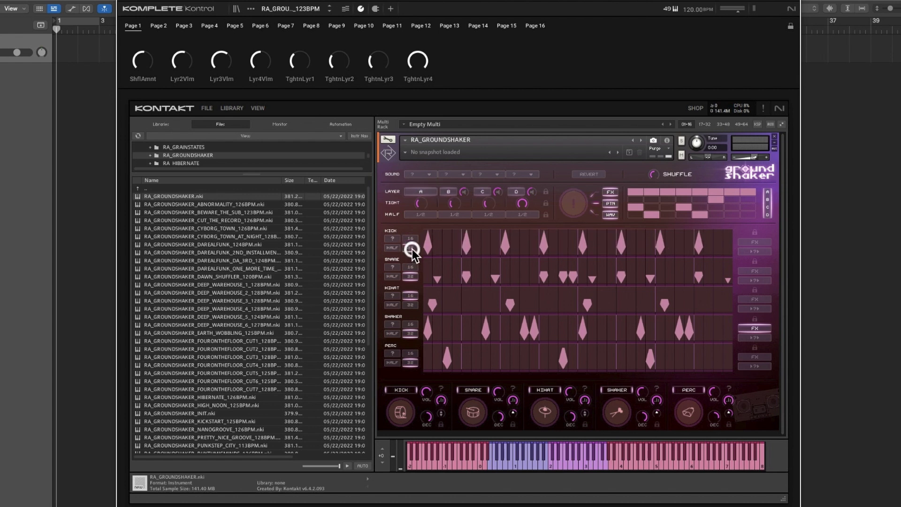
{"action": "left_click", "coordinate": [410, 238]}
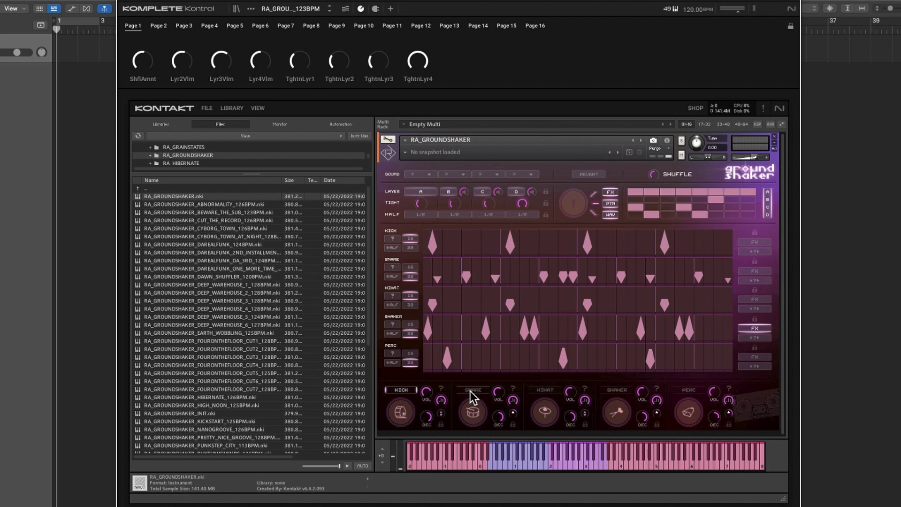
Step: Isolate the hihat by deselecting the other instruments and start playing the groove
{"action": "key", "text": "space"}
{"action": "left_click", "coordinate": [545, 390]}
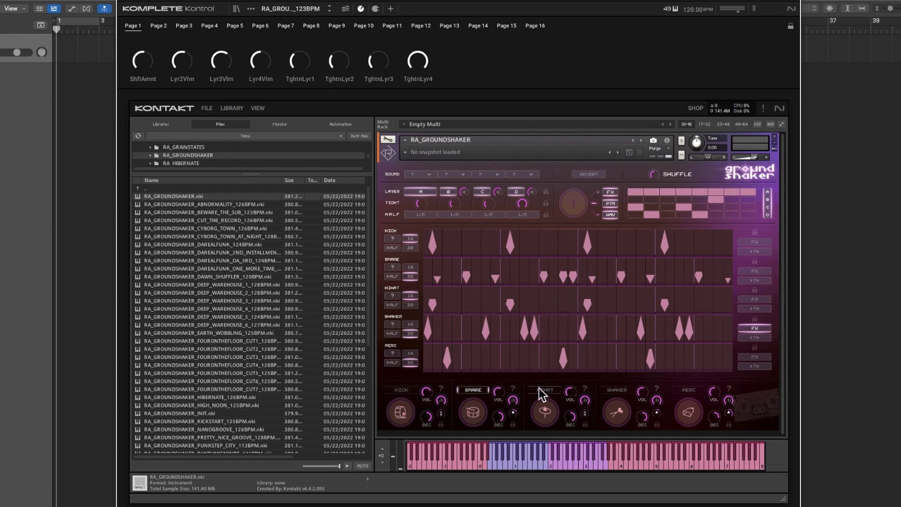
{"action": "left_click", "coordinate": [615, 389]}
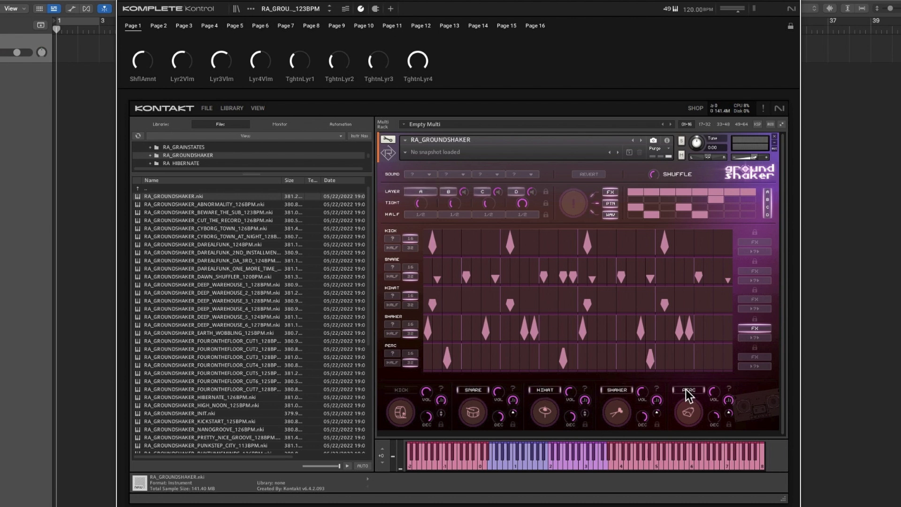
{"action": "left_click", "coordinate": [544, 389]}
{"action": "key", "text": "space"}
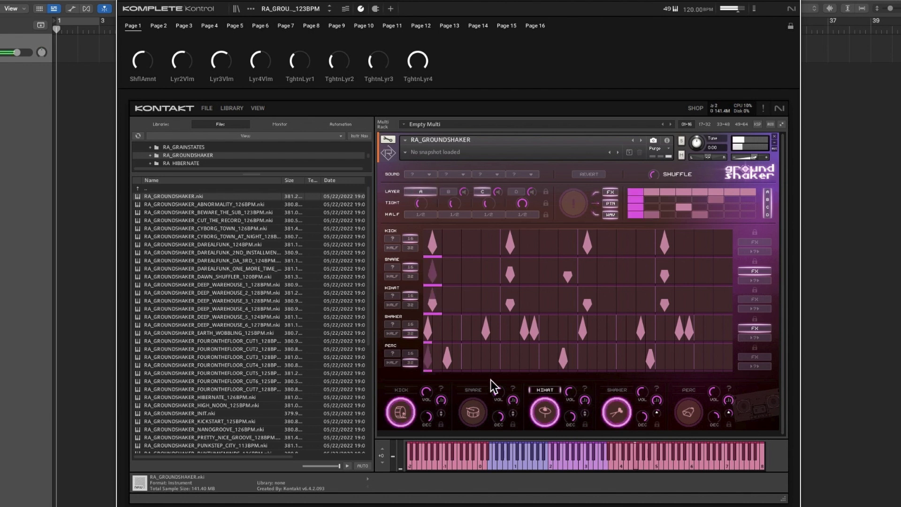
Step: Set the hihat sequencer to 32 steps, draw velocities across the whole row with two raised groups, and enable its FX
{"action": "left_click", "coordinate": [410, 305]}
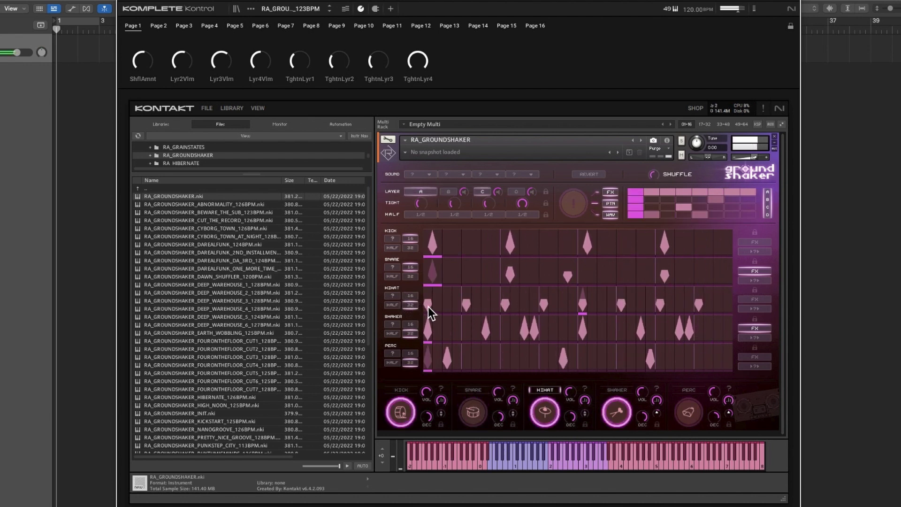
{"action": "left_click_drag", "start_coordinate": [428, 306], "coordinate": [728, 305]}
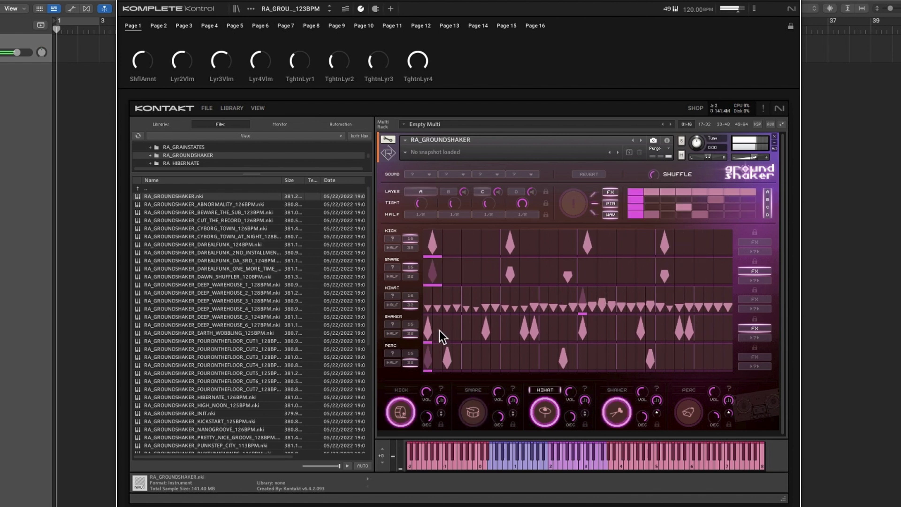
{"action": "left_click", "coordinate": [753, 300]}
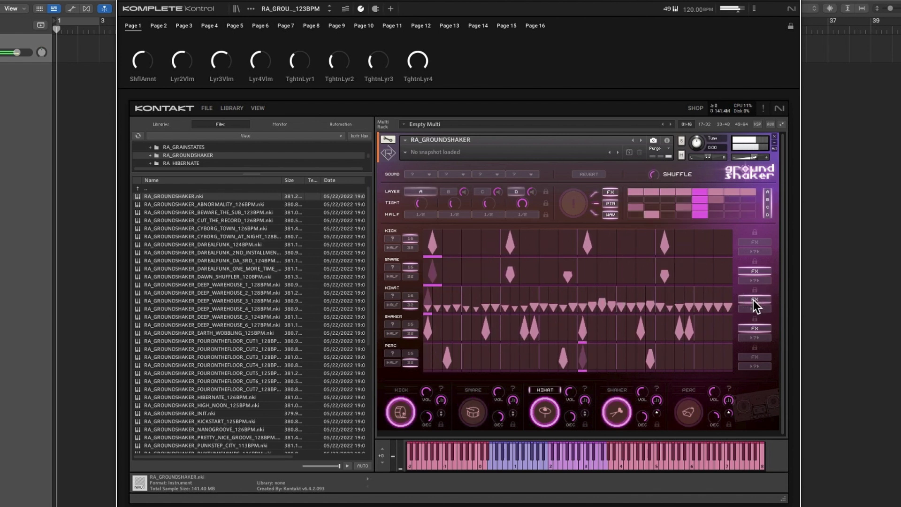
{"action": "left_click_drag", "start_coordinate": [472, 304], "coordinate": [494, 298]}
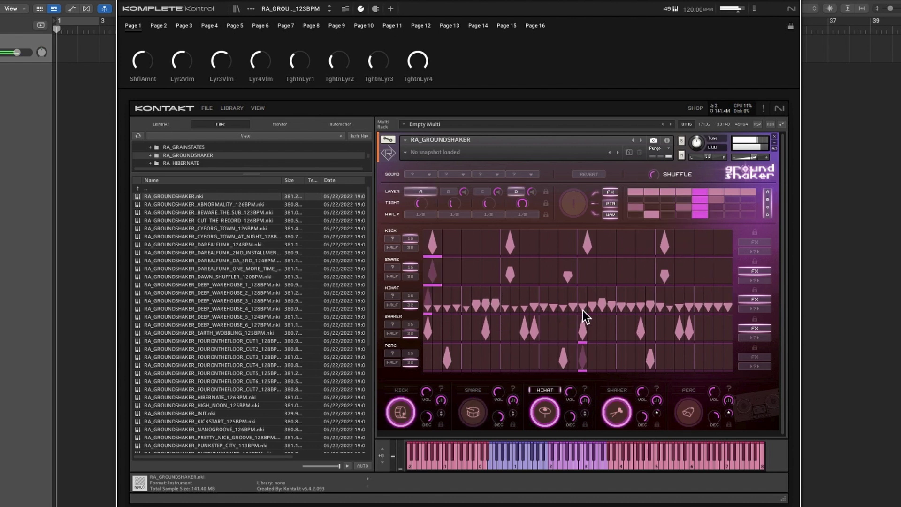
{"action": "left_click_drag", "start_coordinate": [583, 311], "coordinate": [601, 301]}
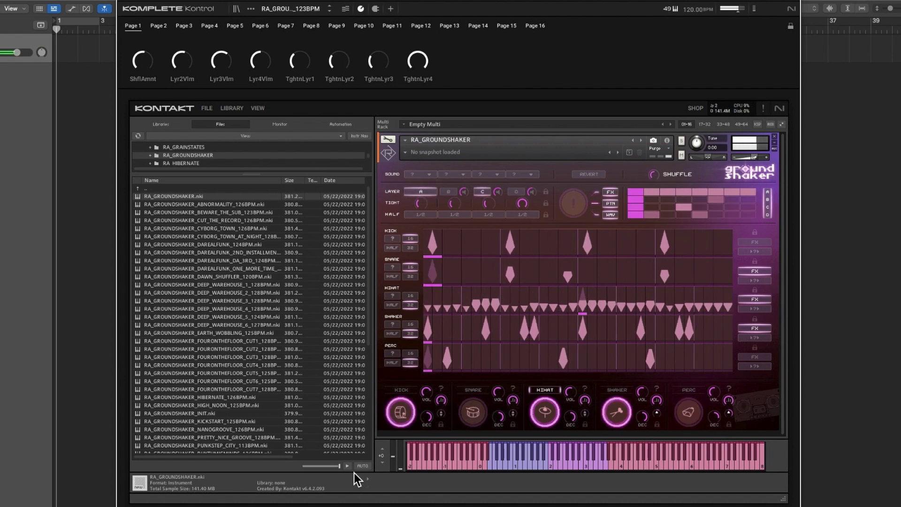
Step: Isolate the shaker, randomize the hihat pattern, and randomize the shaker pattern twice
{"action": "left_click", "coordinate": [610, 391]}
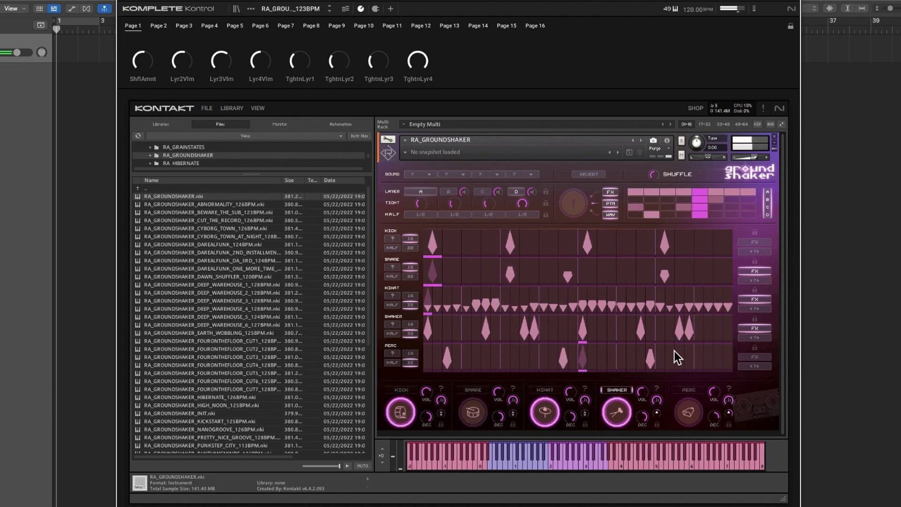
{"action": "left_click", "coordinate": [633, 389]}
{"action": "left_click", "coordinate": [393, 295]}
{"action": "left_click", "coordinate": [392, 323]}
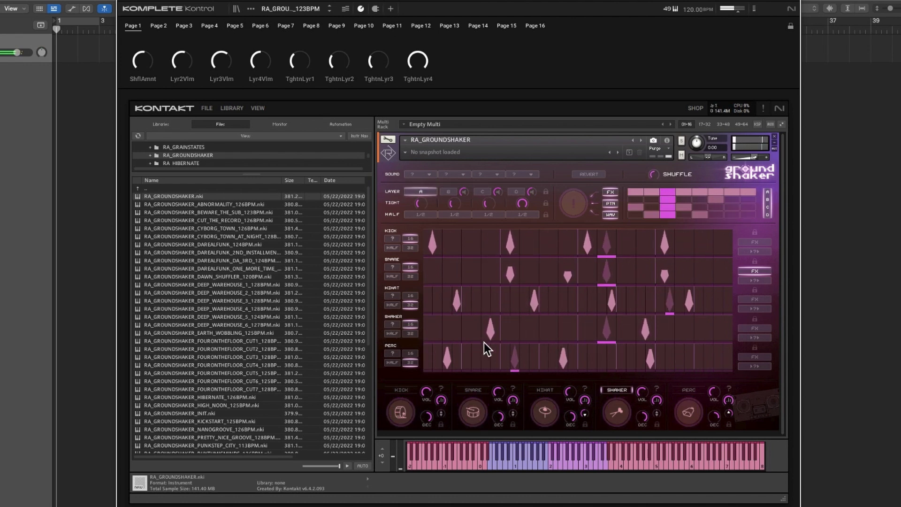
{"action": "left_click", "coordinate": [393, 324]}
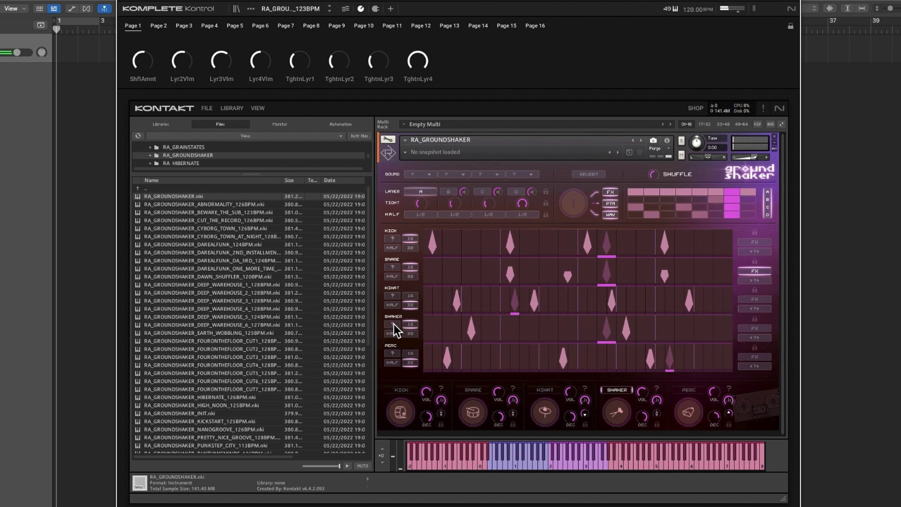
Step: Isolate the perc instrument and randomize its pattern twice
{"action": "left_click", "coordinate": [688, 391]}
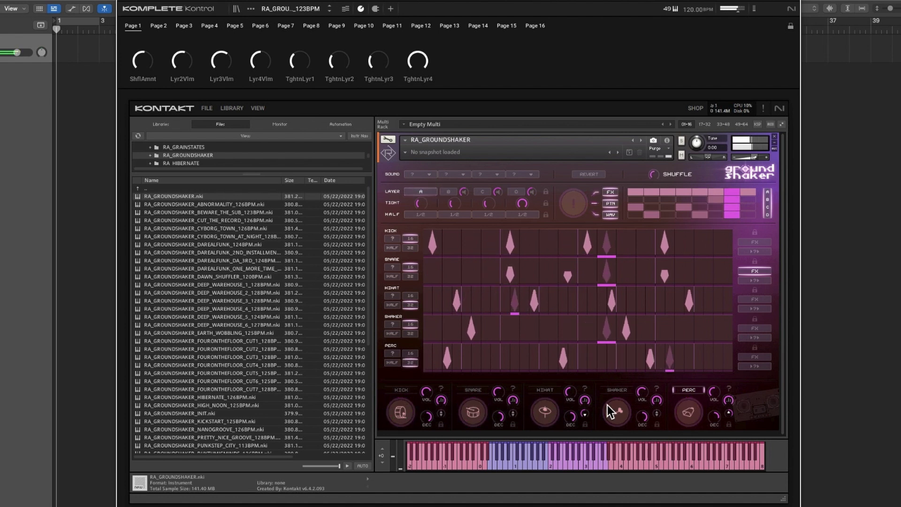
{"action": "left_click", "coordinate": [713, 391]}
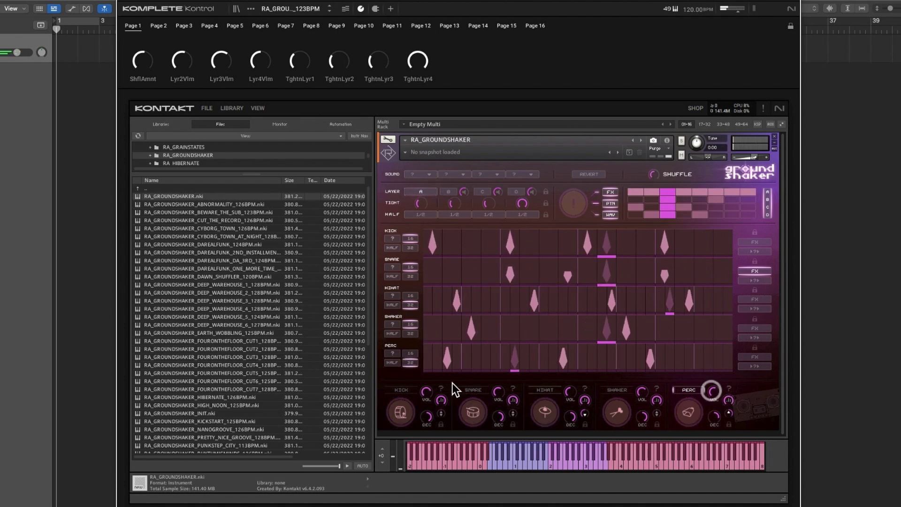
{"action": "left_click", "coordinate": [390, 354]}
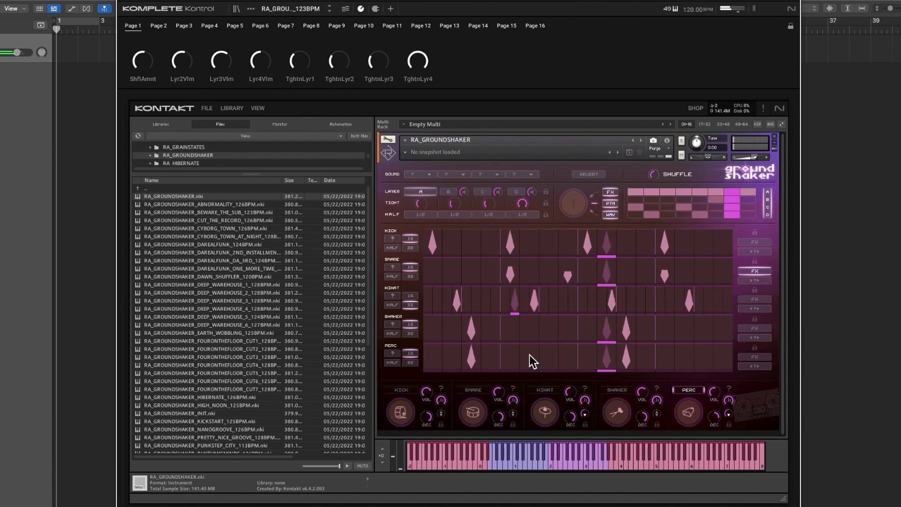
{"action": "left_click", "coordinate": [392, 354]}
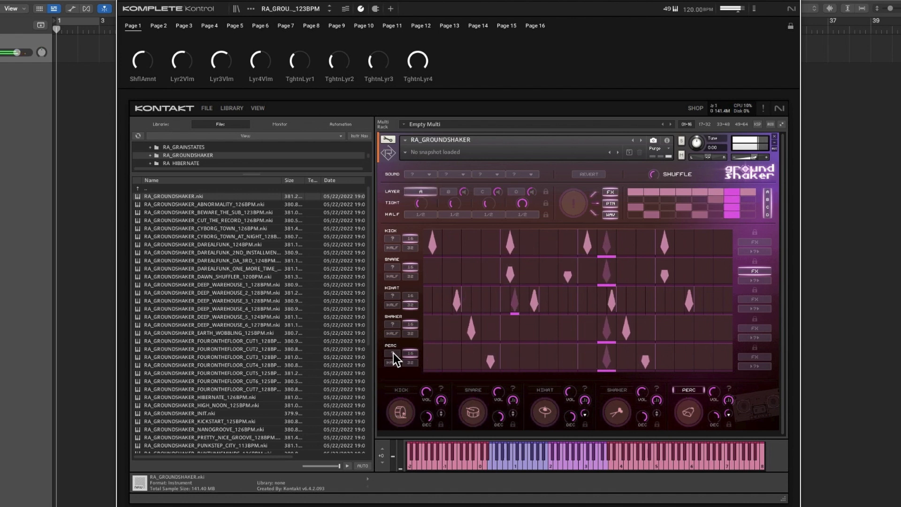
Step: Bring the shaker, hihat, snare and kick back in so all five instruments play together
{"action": "left_click", "coordinate": [614, 389]}
{"action": "left_click", "coordinate": [557, 390]}
{"action": "left_click", "coordinate": [479, 390]}
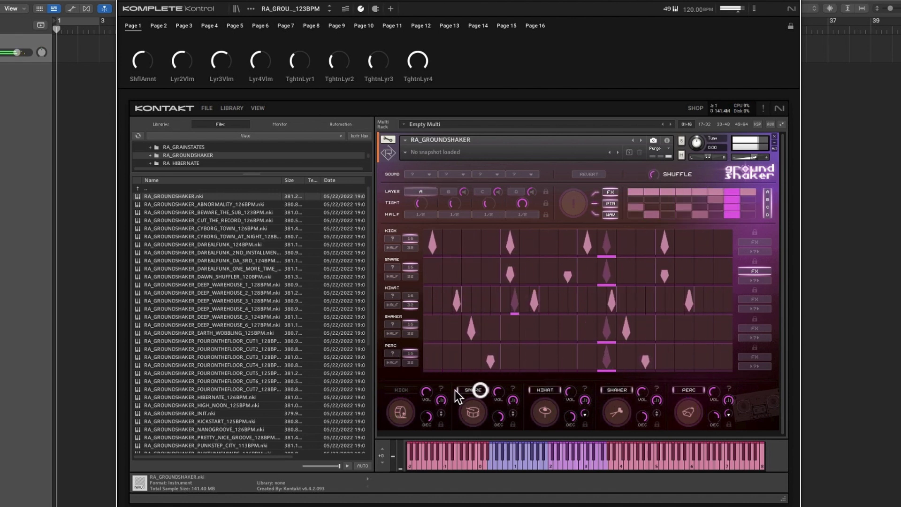
{"action": "left_click", "coordinate": [434, 390]}
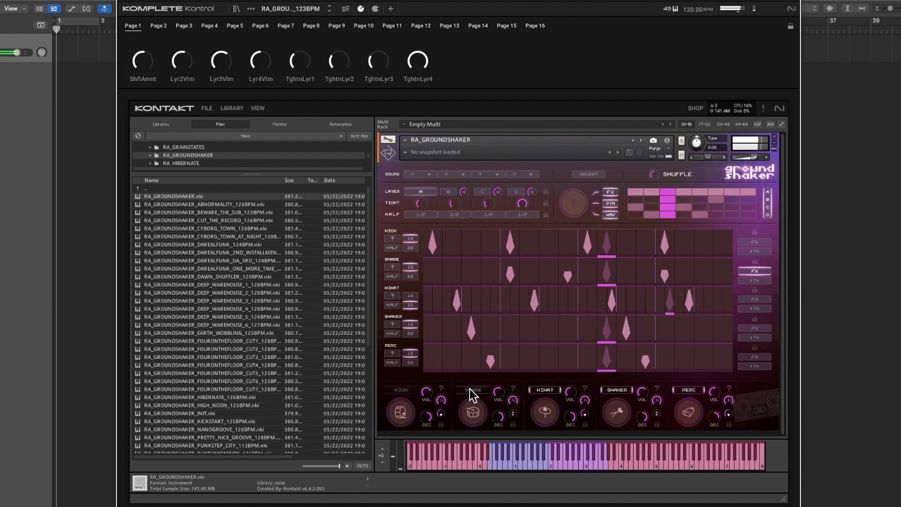
{"action": "left_click", "coordinate": [406, 390]}
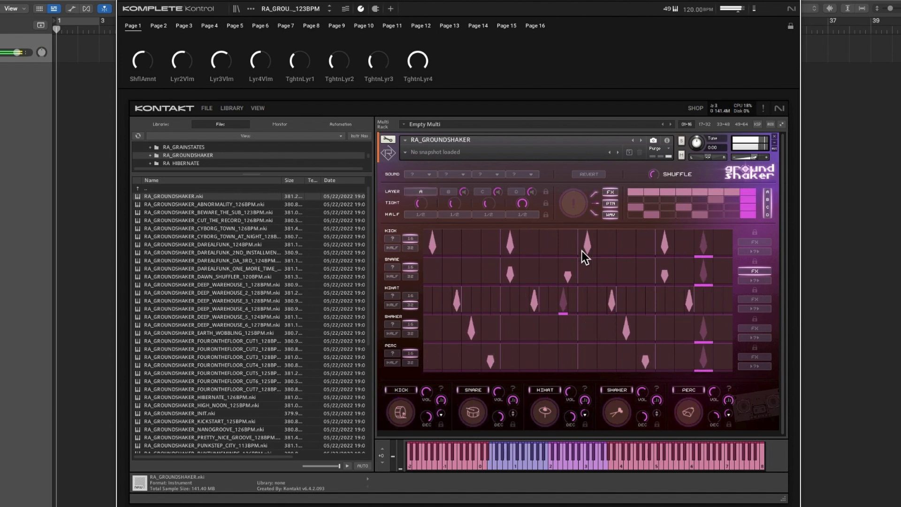
Step: Randomize the entire groove and turn off the option beneath FX for the shaker and perc rows
{"action": "left_click", "coordinate": [574, 207]}
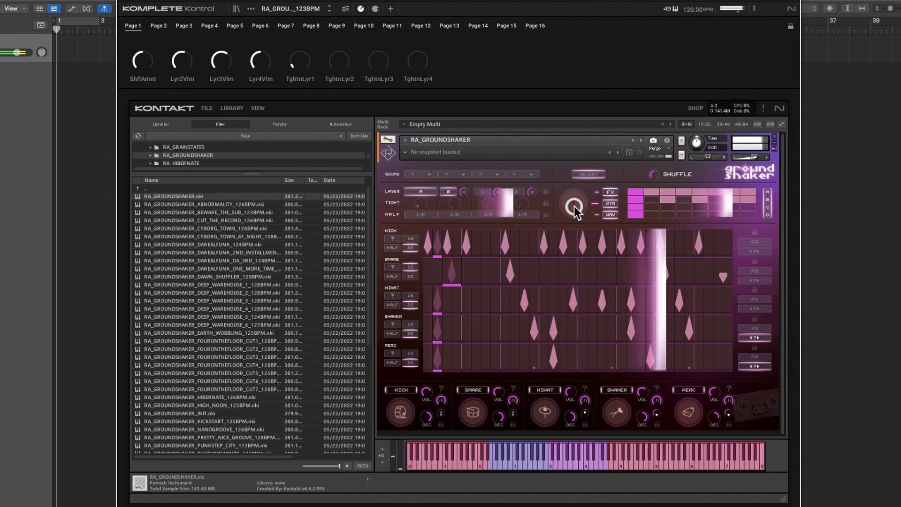
{"action": "left_click", "coordinate": [755, 338]}
{"action": "left_click", "coordinate": [755, 365]}
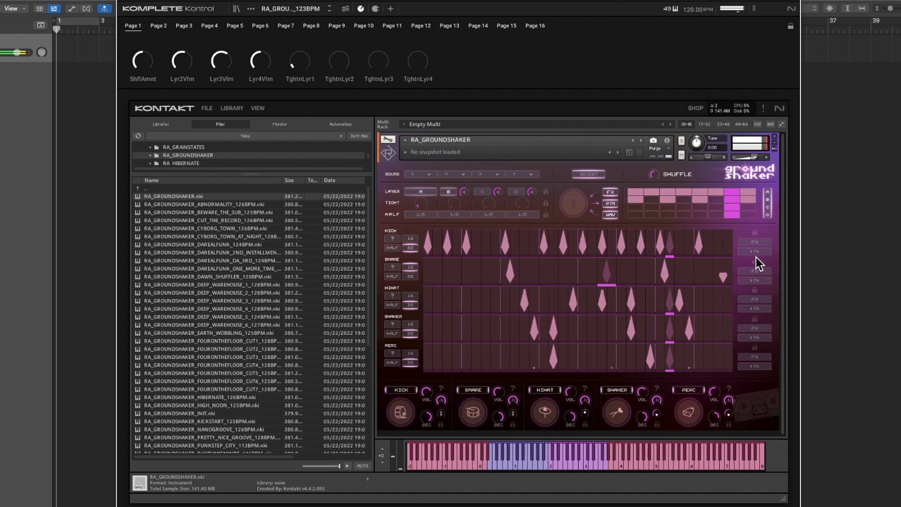
Step: Randomize the kick pattern several times until it uses a 32-step sequence, and stop playback
{"action": "left_click", "coordinate": [396, 238]}
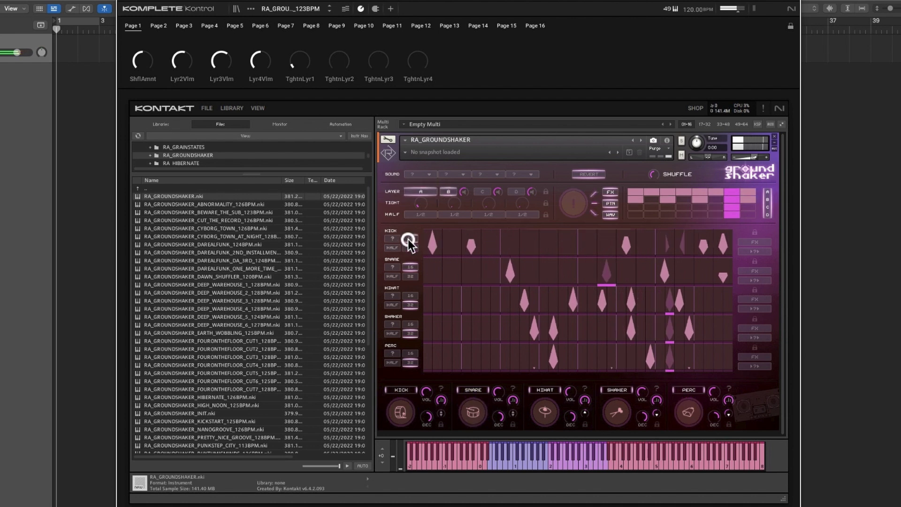
{"action": "left_click", "coordinate": [396, 241]}
{"action": "left_click", "coordinate": [393, 240]}
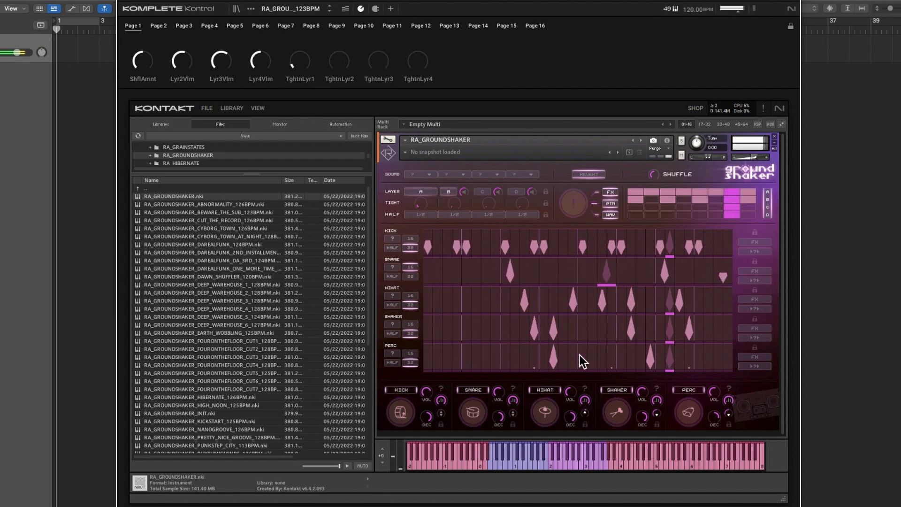
{"action": "key", "text": "space"}
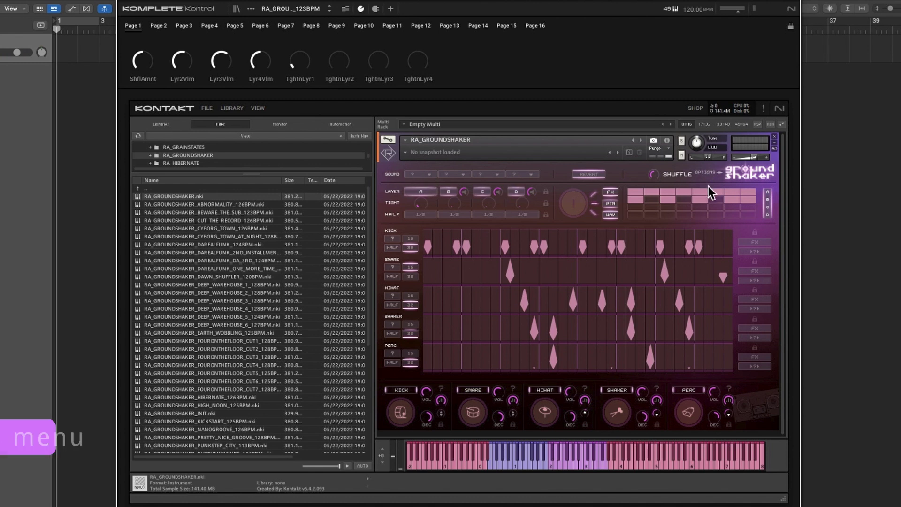
Step: Switch the sequencer style to Default for comparison, and set it to Slanted
{"action": "left_click", "coordinate": [739, 172]}
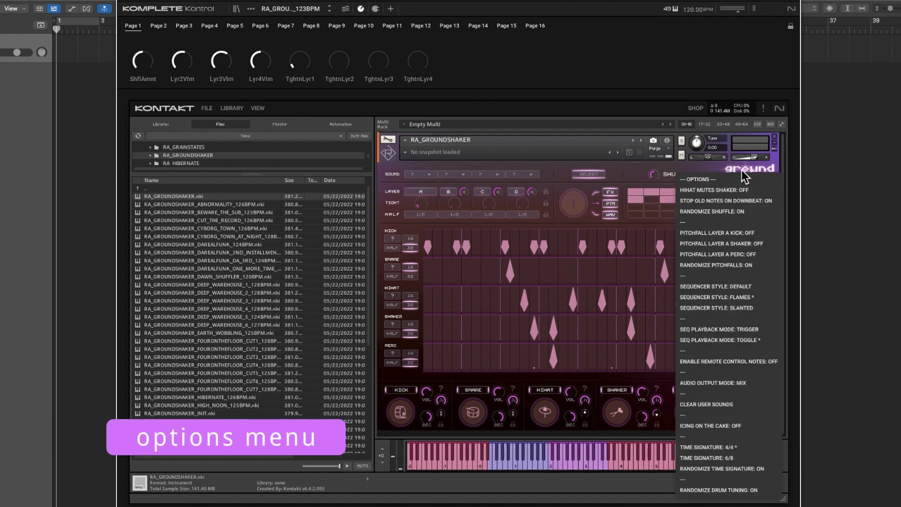
{"action": "left_click", "coordinate": [749, 288]}
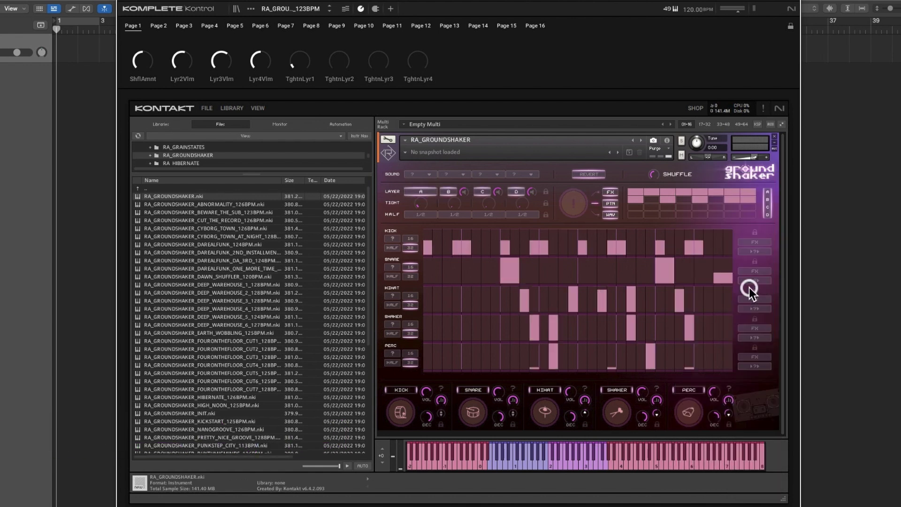
{"action": "left_click", "coordinate": [751, 173]}
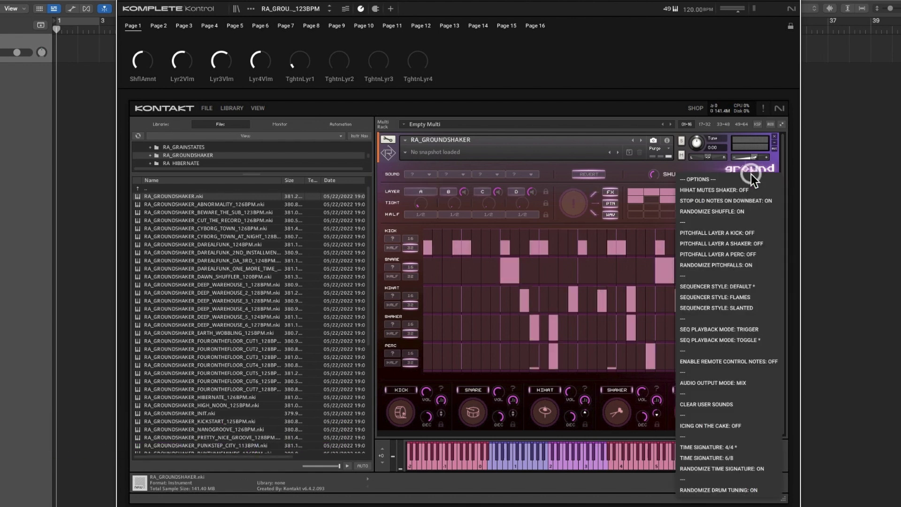
{"action": "left_click", "coordinate": [749, 308]}
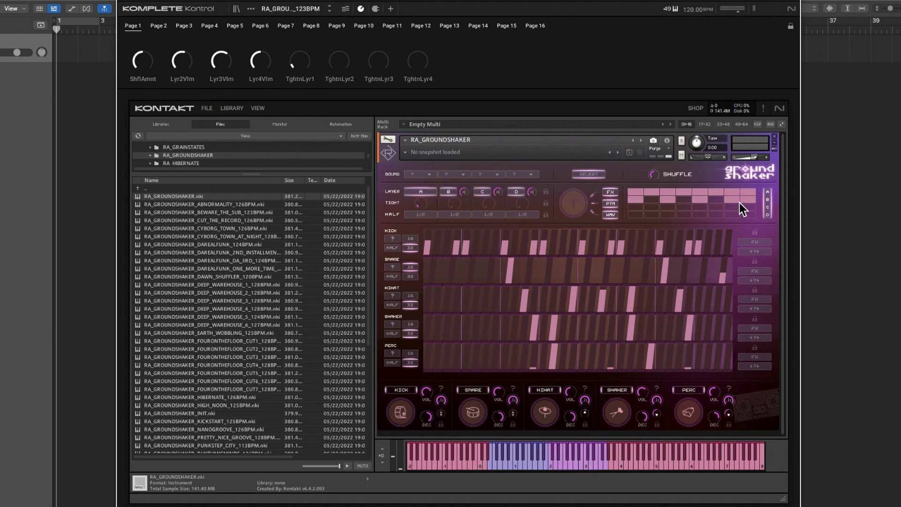
Step: Turn on Icing on the Cake and reopen the Groundshaker options
{"action": "left_click", "coordinate": [748, 171]}
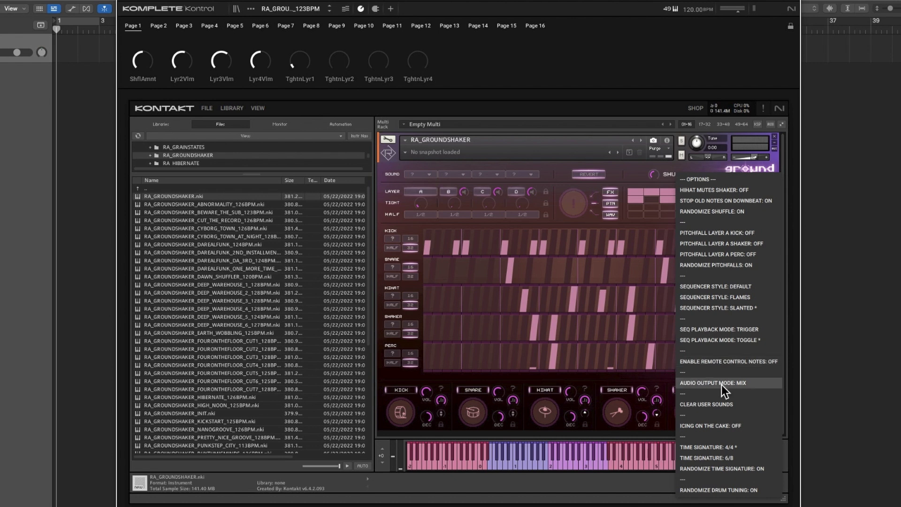
{"action": "left_click", "coordinate": [718, 426]}
{"action": "left_click", "coordinate": [746, 165]}
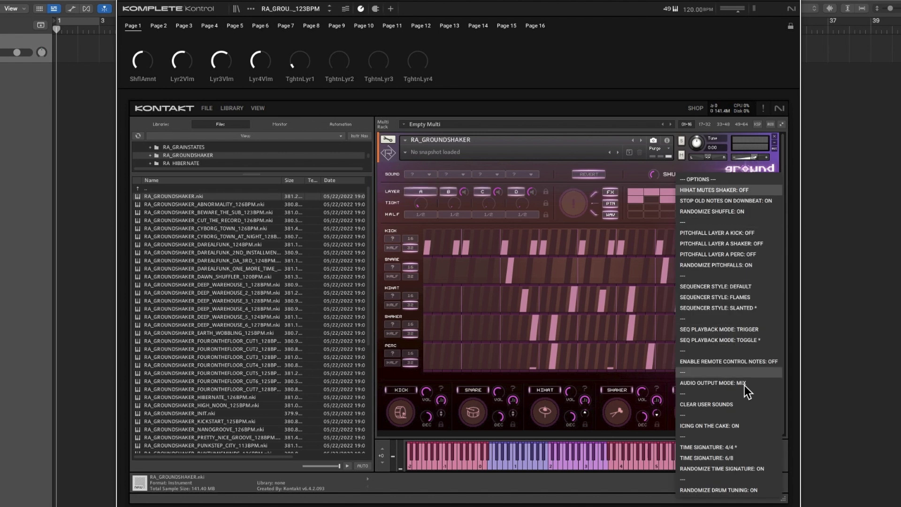
Step: Set the sequencer style to Default while the groove plays, and lower the two full-height steps in the snare row
{"action": "left_click", "coordinate": [824, 332]}
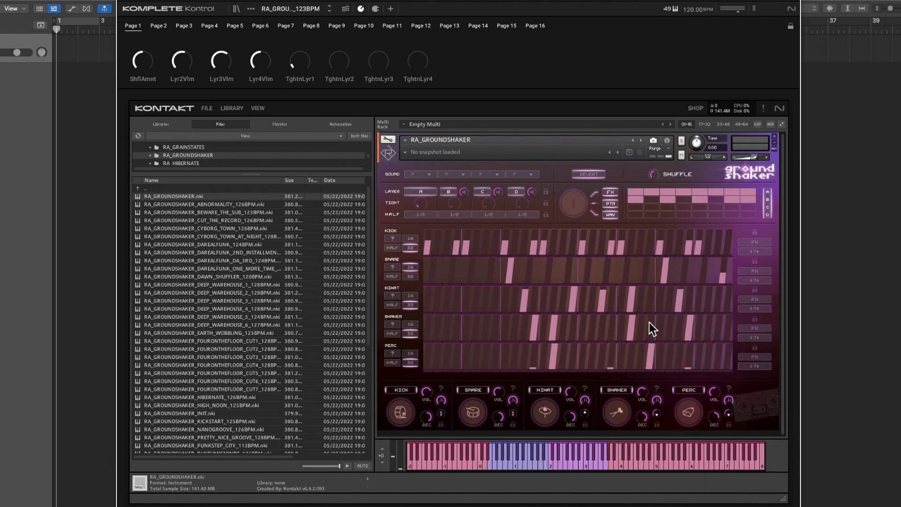
{"action": "key", "text": "space"}
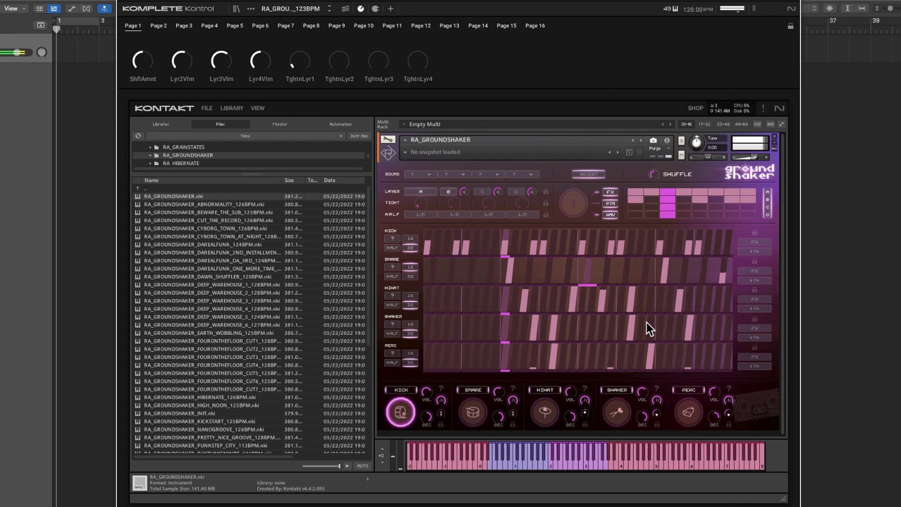
{"action": "left_click", "coordinate": [747, 174]}
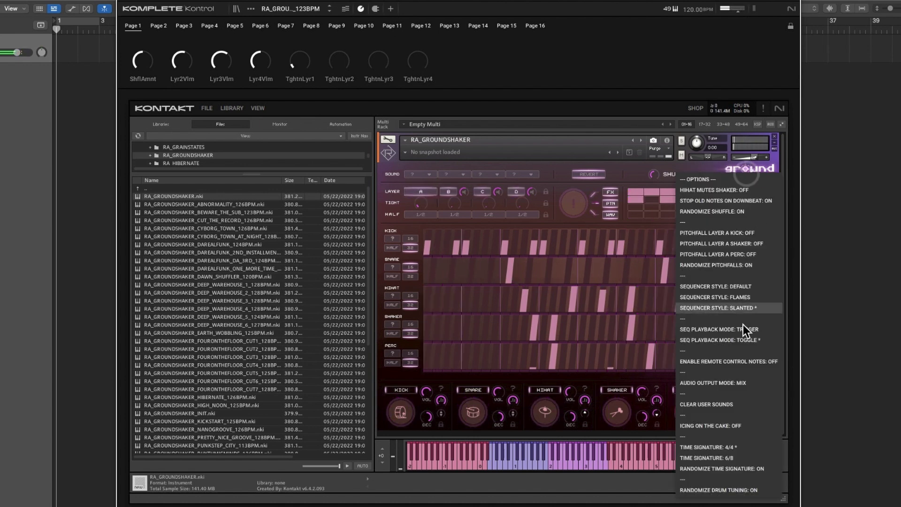
{"action": "left_click", "coordinate": [749, 286]}
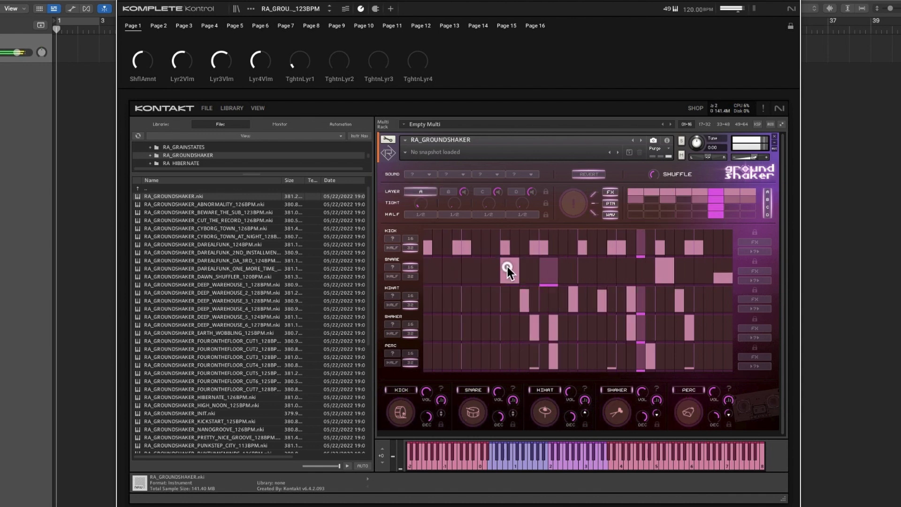
{"action": "left_click_drag", "start_coordinate": [508, 266], "coordinate": [506, 270]}
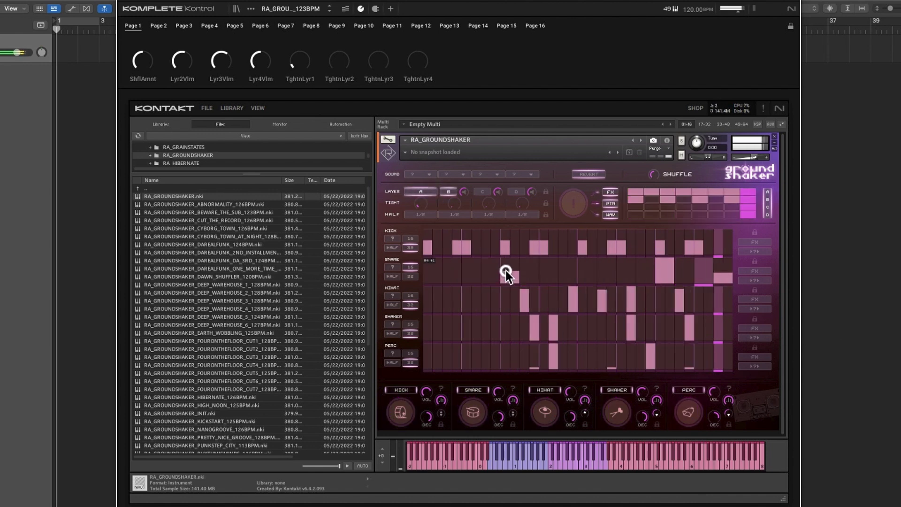
{"action": "left_click", "coordinate": [666, 272]}
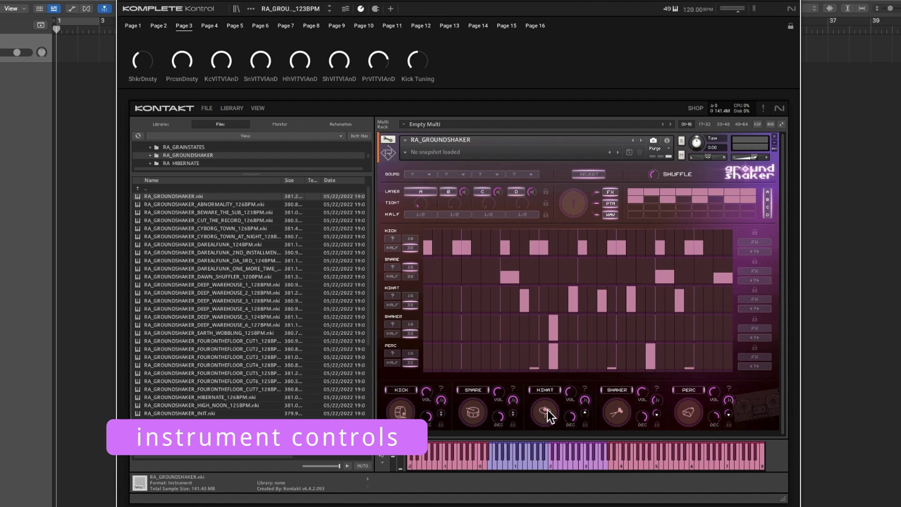
Step: Adjust the kick's volume knob and the neighbouring kick knob in the instrument controls
{"action": "left_click", "coordinate": [426, 393]}
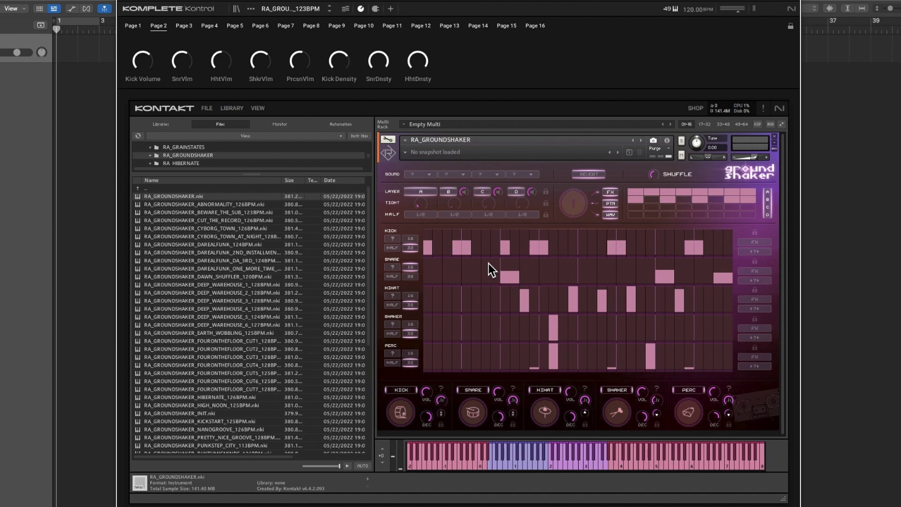
{"action": "left_click_drag", "start_coordinate": [441, 400], "coordinate": [448, 436]}
{"action": "left_click", "coordinate": [427, 471]}
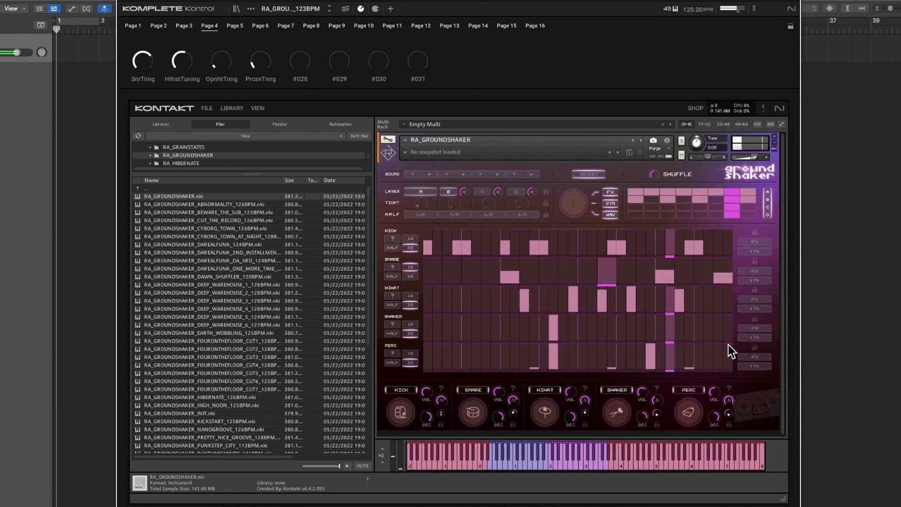
Step: Randomize the entire groove and set the sequencer style to Slanted
{"action": "left_click", "coordinate": [573, 206]}
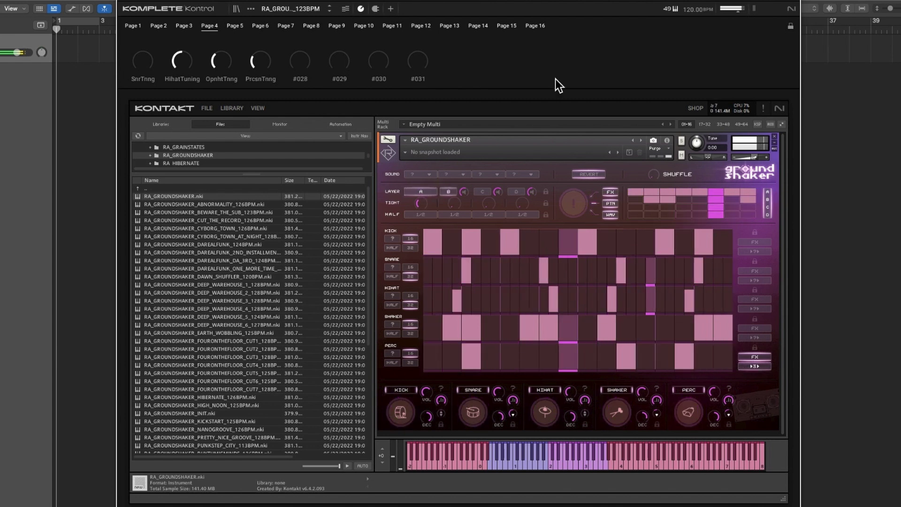
{"action": "left_click", "coordinate": [754, 174]}
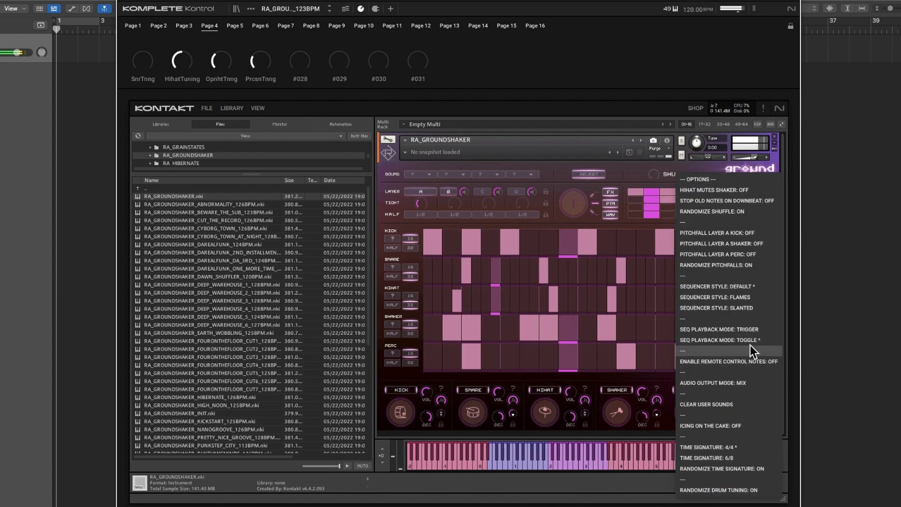
{"action": "left_click", "coordinate": [745, 312]}
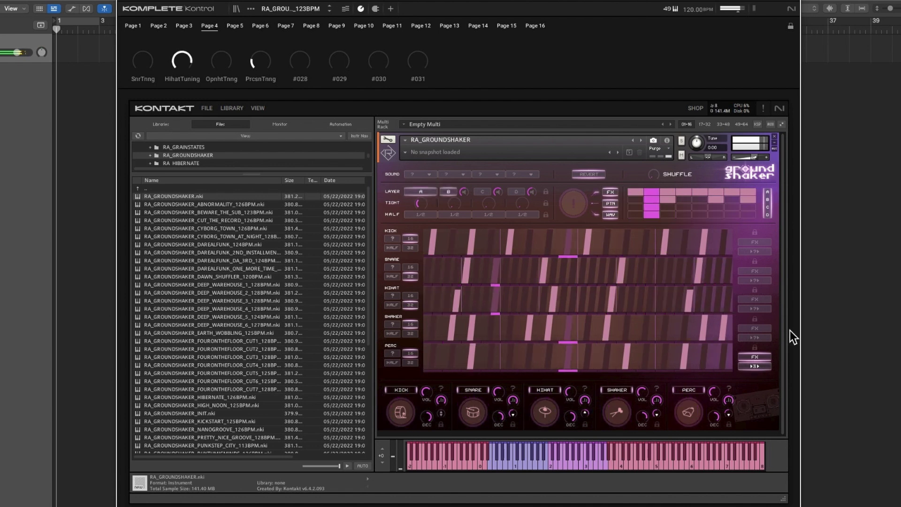
Step: Draw a continuous run of low steps across the hi-hat row and stop playback after listening
{"action": "left_click_drag", "start_coordinate": [437, 304], "coordinate": [701, 305]}
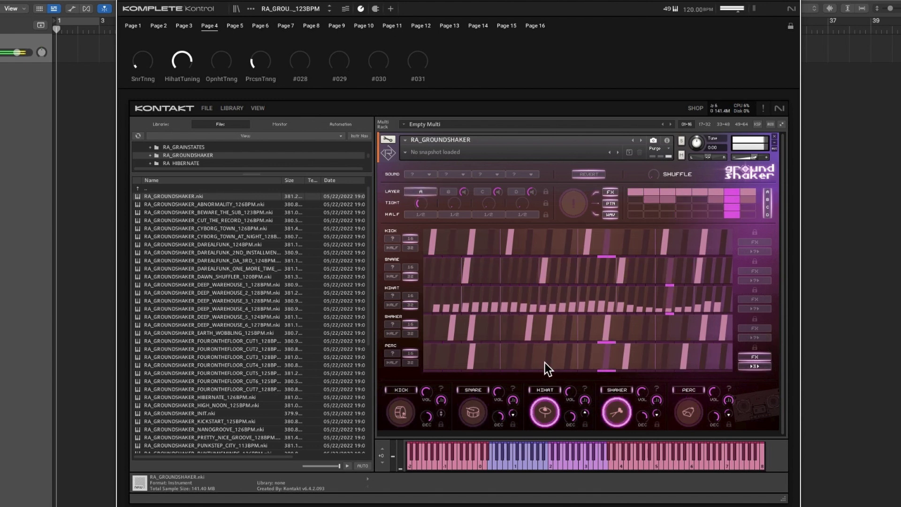
{"action": "key", "text": "space"}
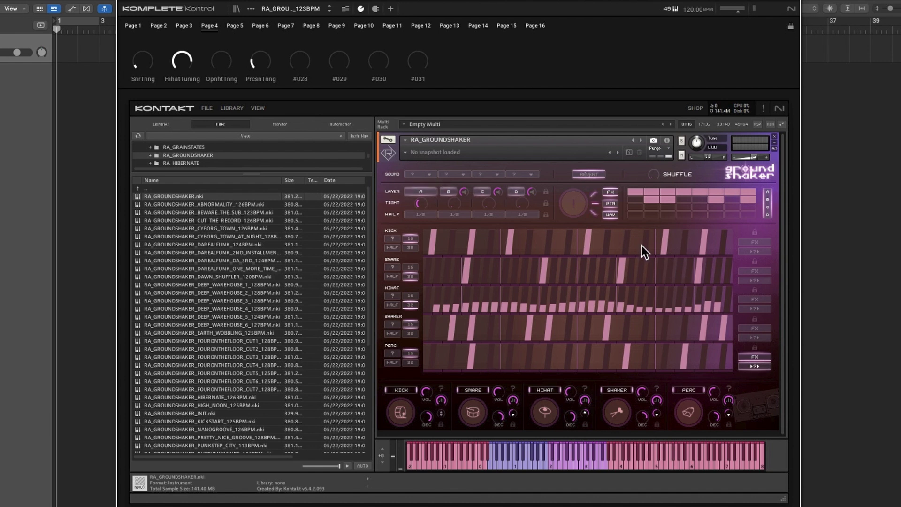
Step: Randomize the entire groove and revert it to the previous one
{"action": "left_click", "coordinate": [575, 204]}
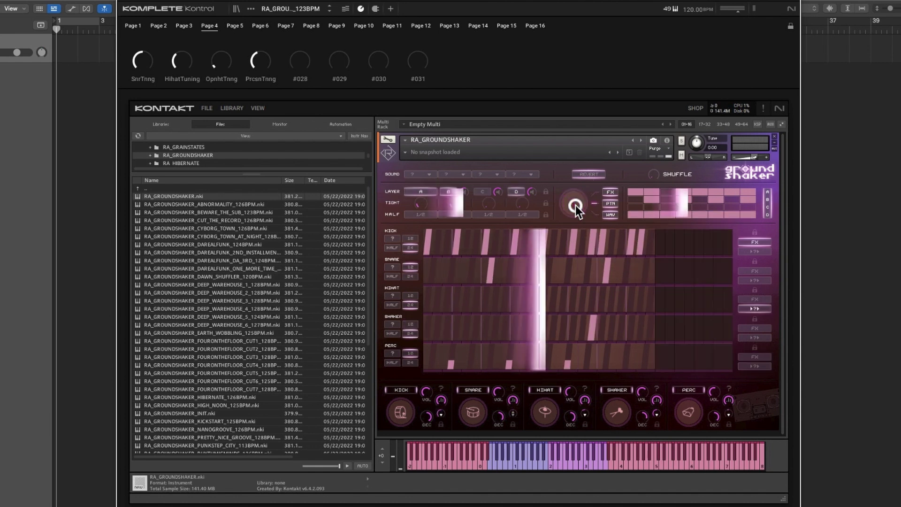
{"action": "left_click", "coordinate": [586, 174]}
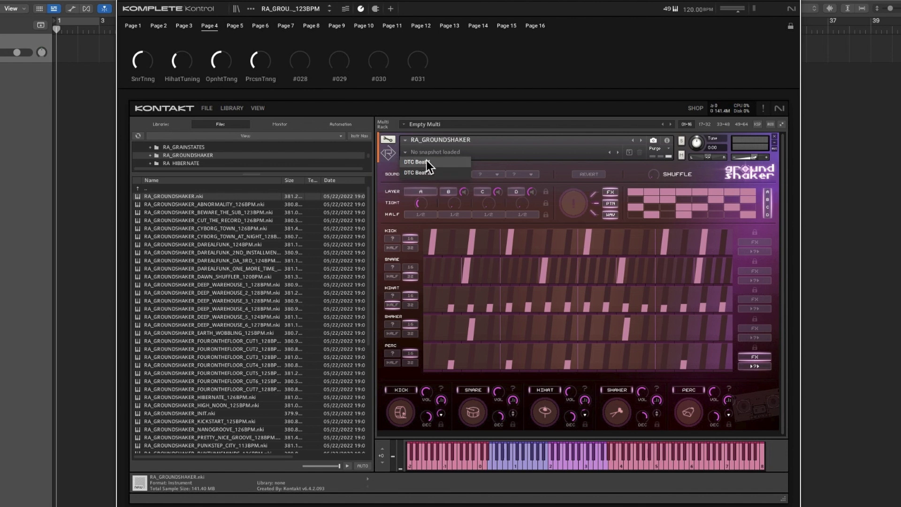
Step: Load and play the DTC Beat 1 snapshot, switch to DTC Beat 2, and stop playback
{"action": "left_click", "coordinate": [426, 160]}
{"action": "key", "text": "space"}
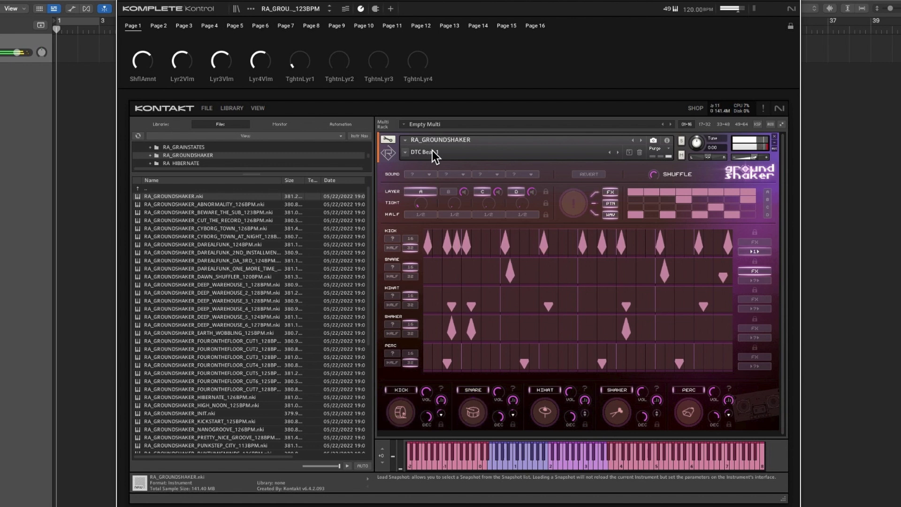
{"action": "left_click", "coordinate": [432, 152]}
{"action": "left_click", "coordinate": [434, 172]}
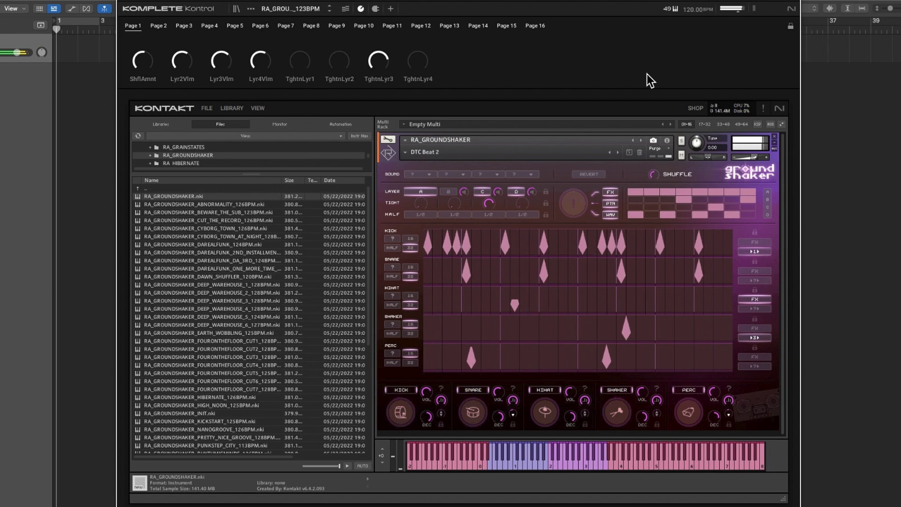
{"action": "key", "text": "space"}
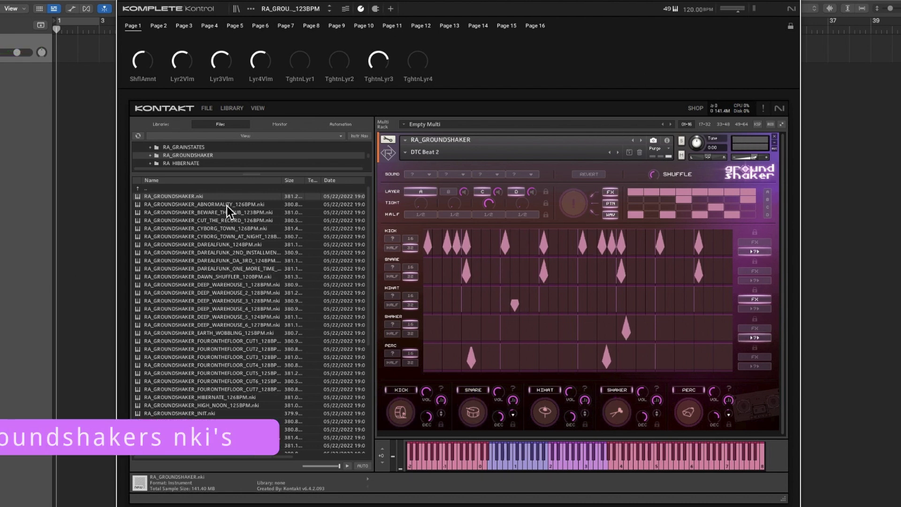
Step: Load the RA_GROUNDSHAKER_CYBORG_TOWN_AT_NIGHT preset and play its groove
{"action": "left_click", "coordinate": [230, 237]}
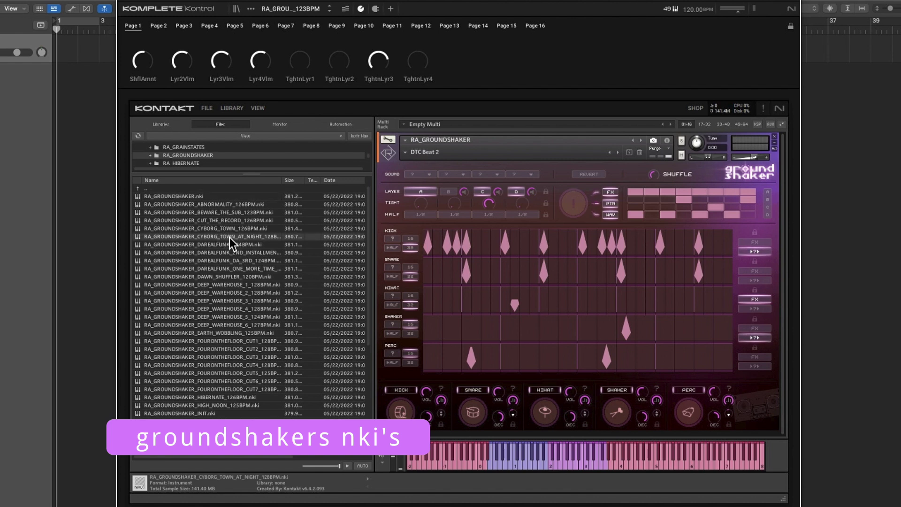
{"action": "double_click", "coordinate": [230, 238]}
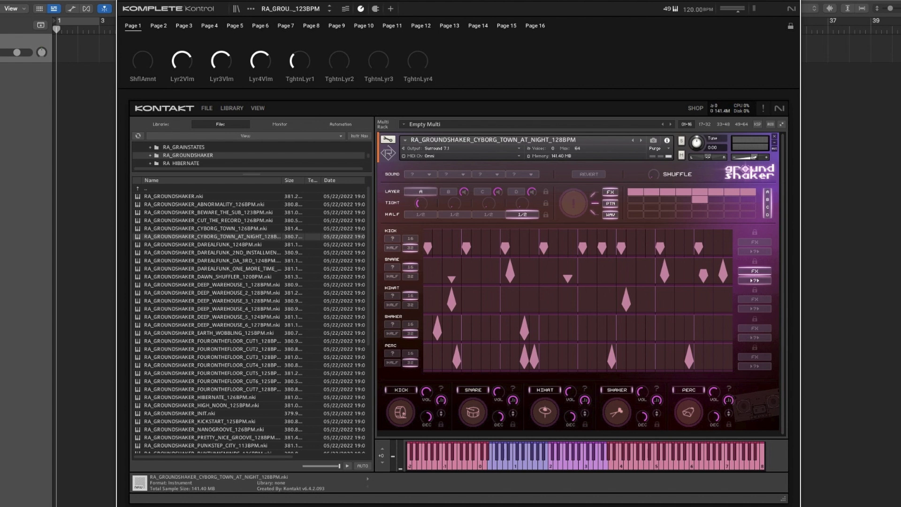
{"action": "key", "text": "space"}
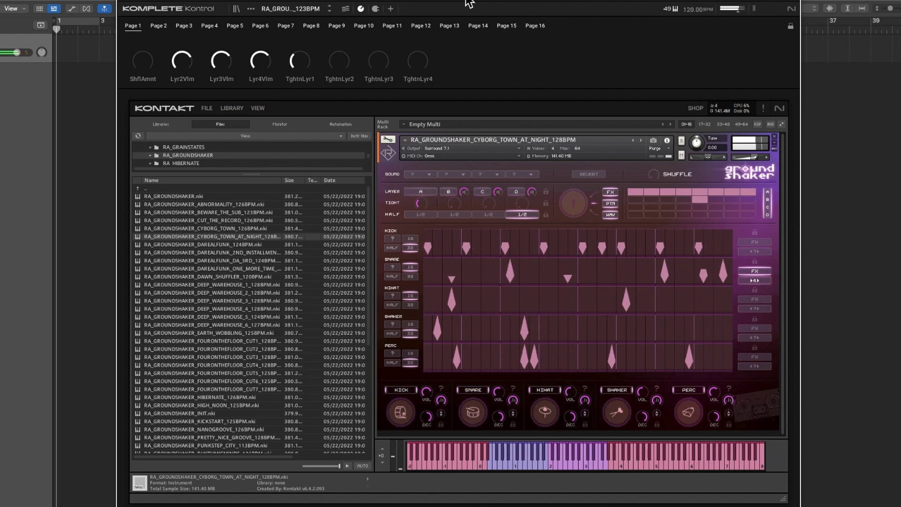
Step: Audition the DAREALFUNK_ONE_MORE_TIME_126BPM preset, and load DEEP_WAREHOUSE_1_128BPM
{"action": "left_click", "coordinate": [243, 267]}
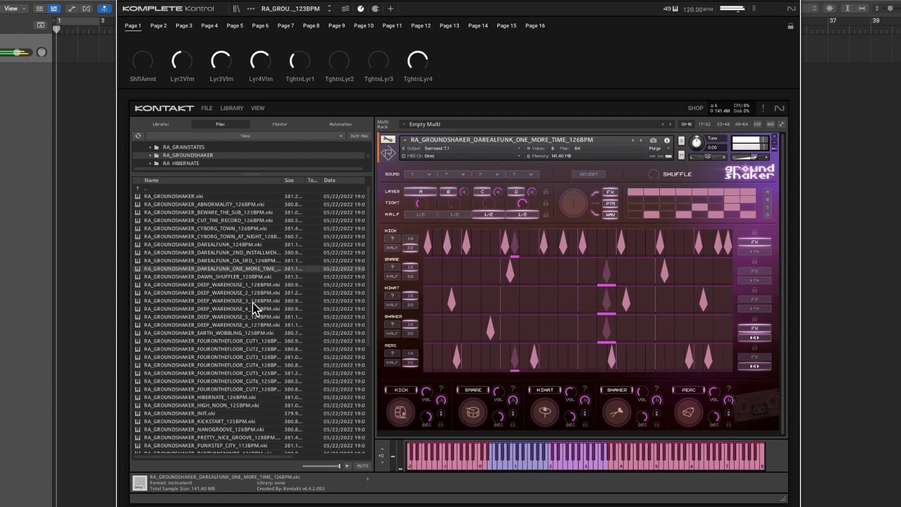
{"action": "double_click", "coordinate": [249, 285]}
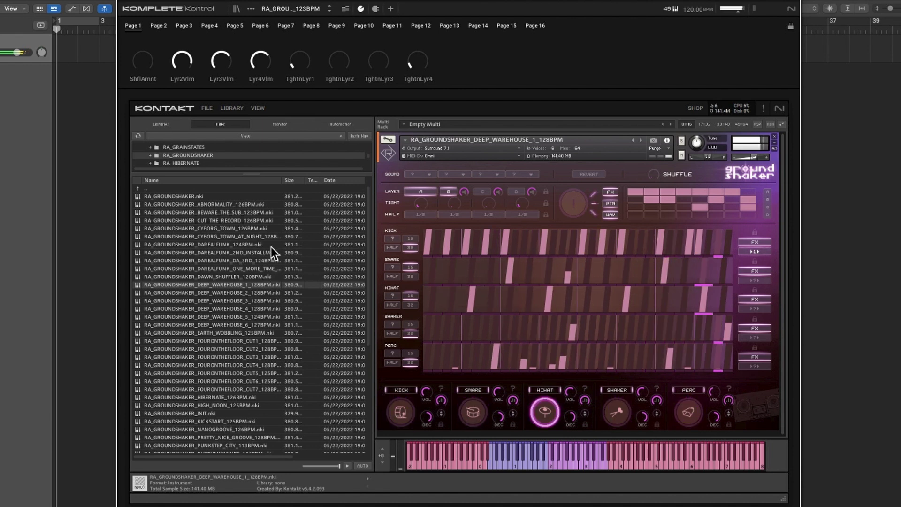
Step: Turn off FX for the kick, snare, hi-hat, shaker and perc rows, and the option beneath the kick's FX
{"action": "left_click", "coordinate": [767, 242]}
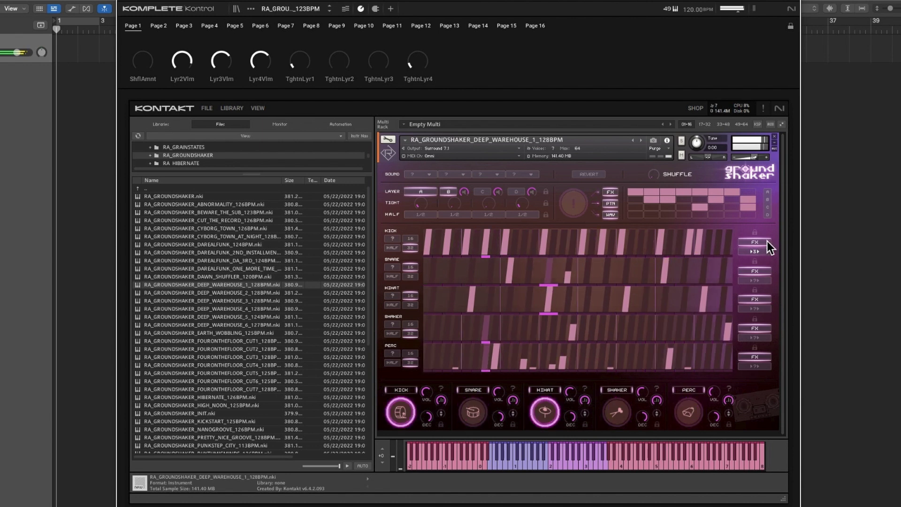
{"action": "left_click", "coordinate": [758, 271]}
{"action": "left_click", "coordinate": [757, 299]}
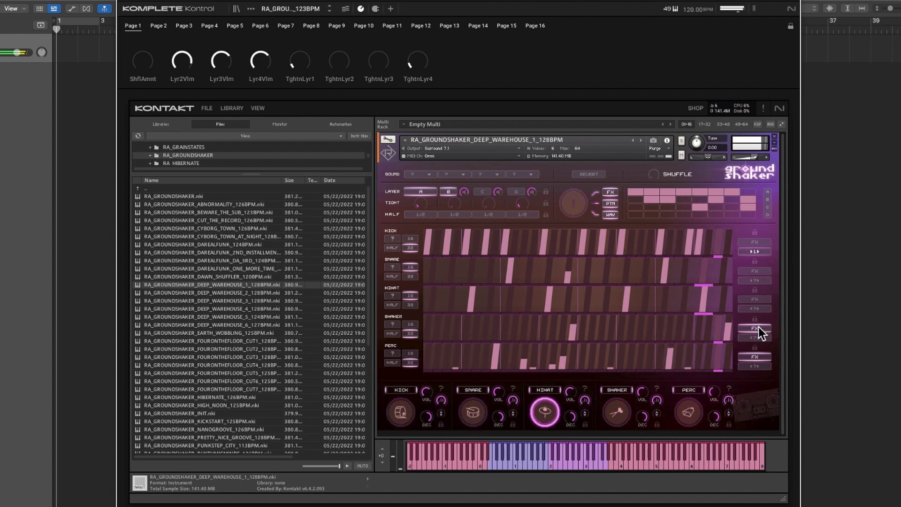
{"action": "left_click", "coordinate": [758, 328]}
{"action": "left_click", "coordinate": [761, 355]}
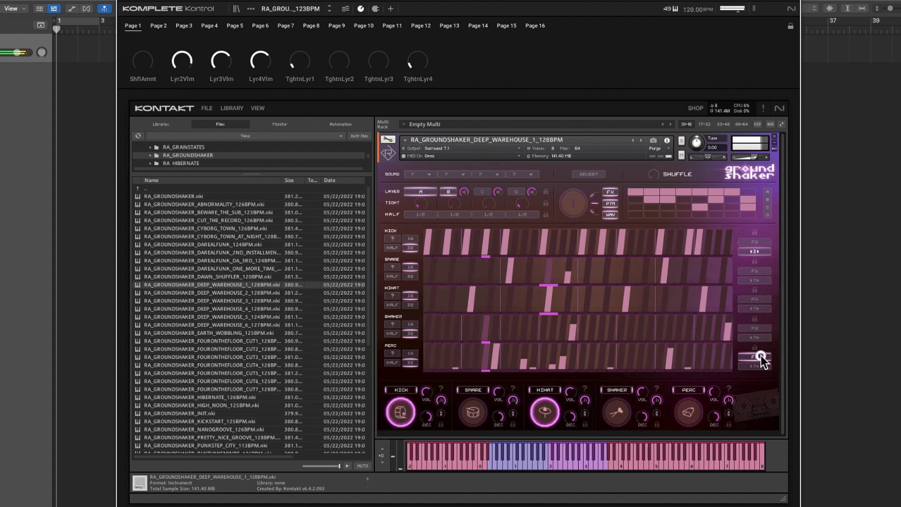
{"action": "left_click", "coordinate": [762, 255]}
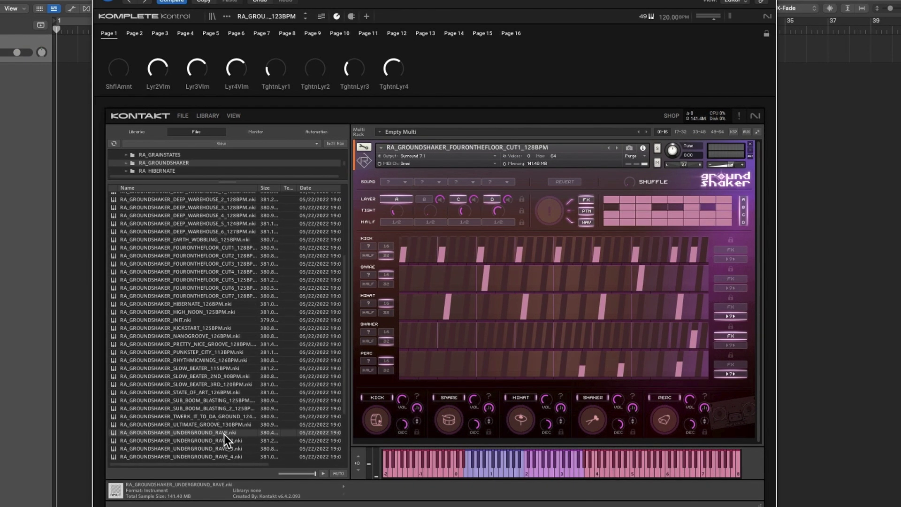
Step: Load the UNDERGROUND_RAVE preset, compare its DTC RAVE 1 and DTC RAVE 2 snapshots, and stop playback on DTC RAVE 2
{"action": "double_click", "coordinate": [224, 433]}
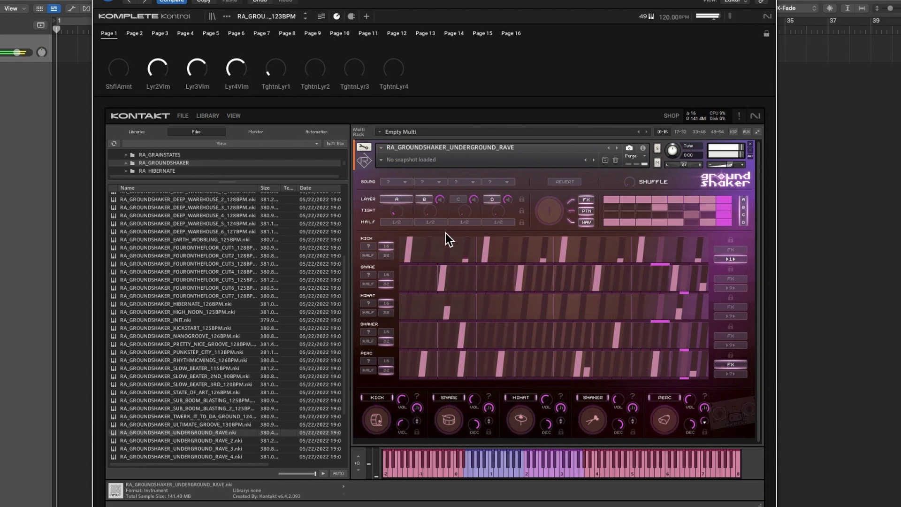
{"action": "left_click", "coordinate": [382, 160]}
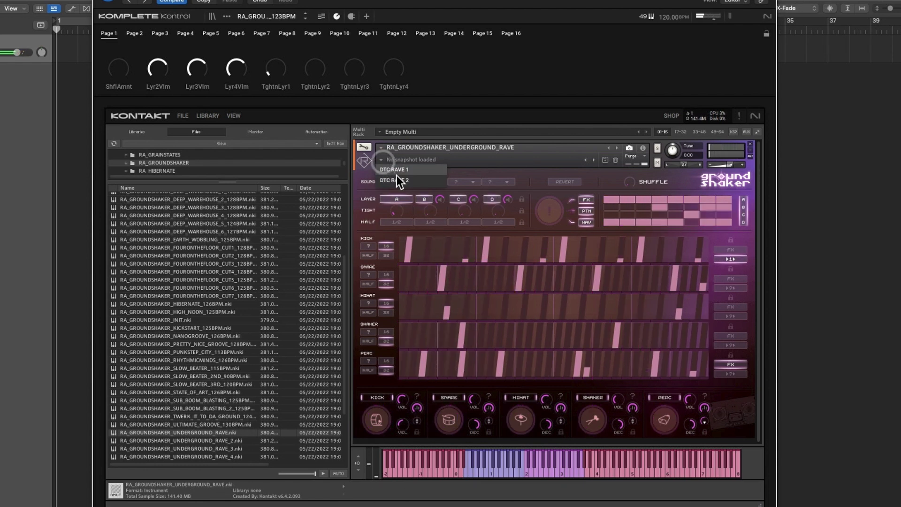
{"action": "left_click", "coordinate": [396, 181]}
{"action": "left_click", "coordinate": [383, 160]}
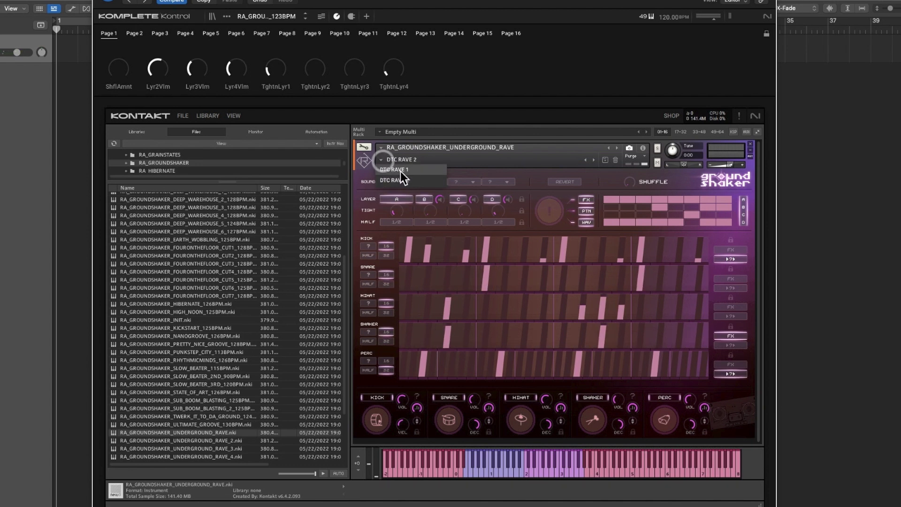
{"action": "left_click", "coordinate": [400, 172]}
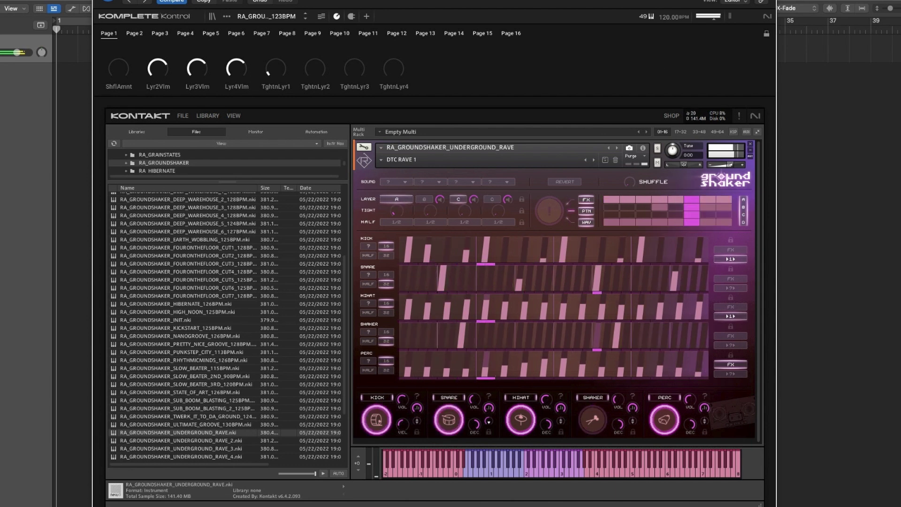
{"action": "left_click", "coordinate": [594, 160]}
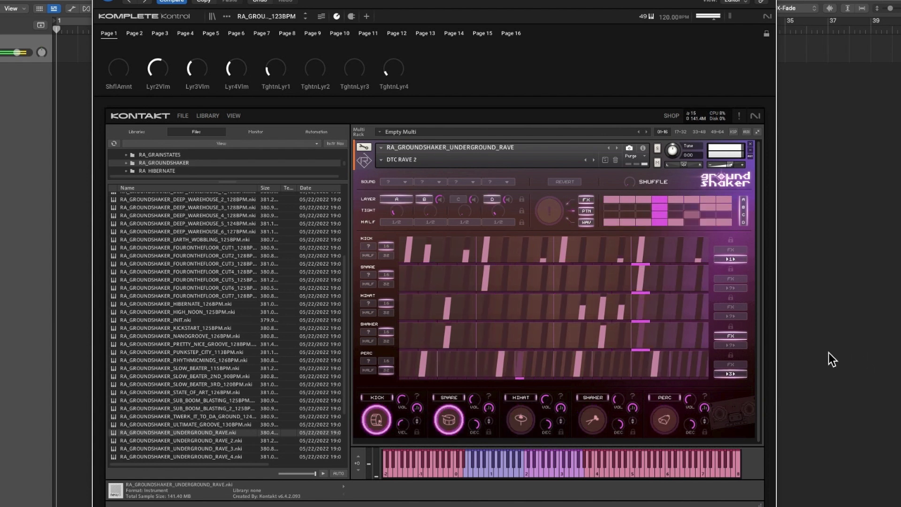
{"action": "key", "text": "space"}
Step: Load the RA_GROUNDSHAKER_SLOW_BEATER_3RD_120BPM preset and play its groove
{"action": "left_click", "coordinate": [224, 384]}
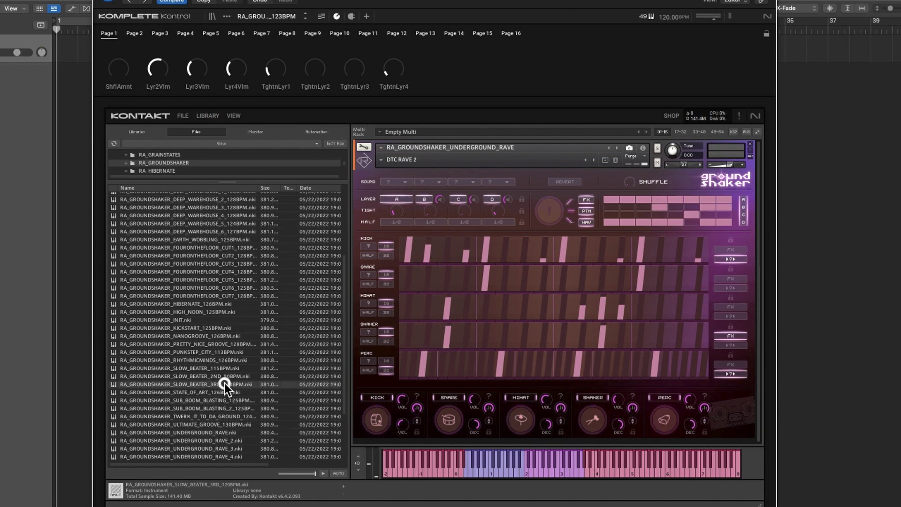
{"action": "double_click", "coordinate": [225, 384]}
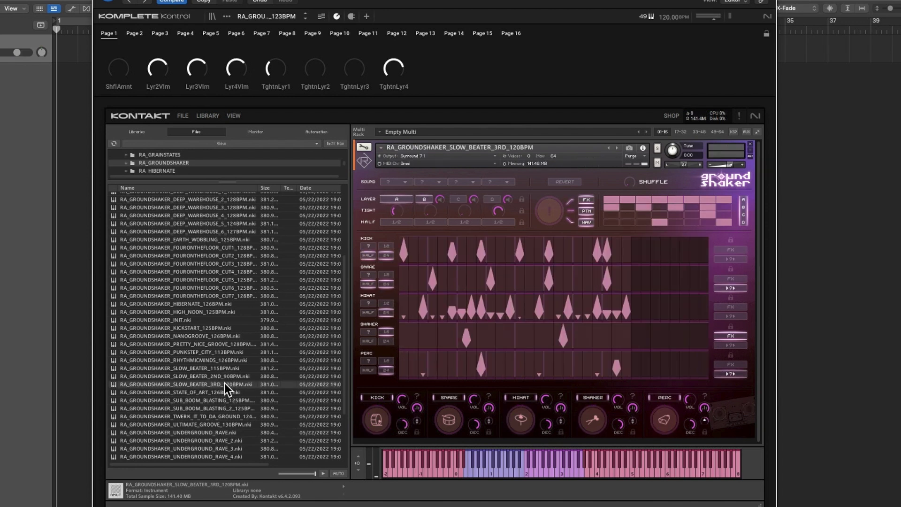
{"action": "key", "text": "space"}
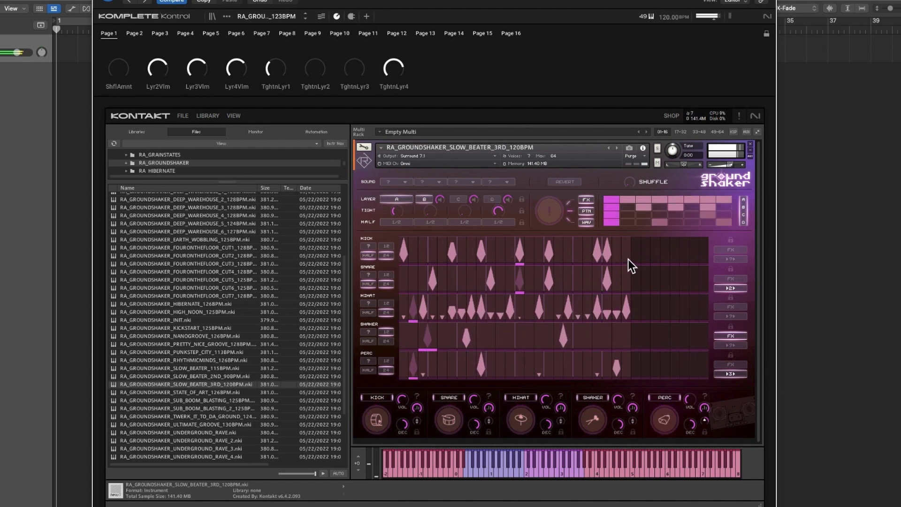
Step: Randomize the groove and place its MIDI clip on the DAW track at bar 1
{"action": "scroll", "coordinate": [274, 343], "scroll_direction": "up", "scroll_amount": 5}
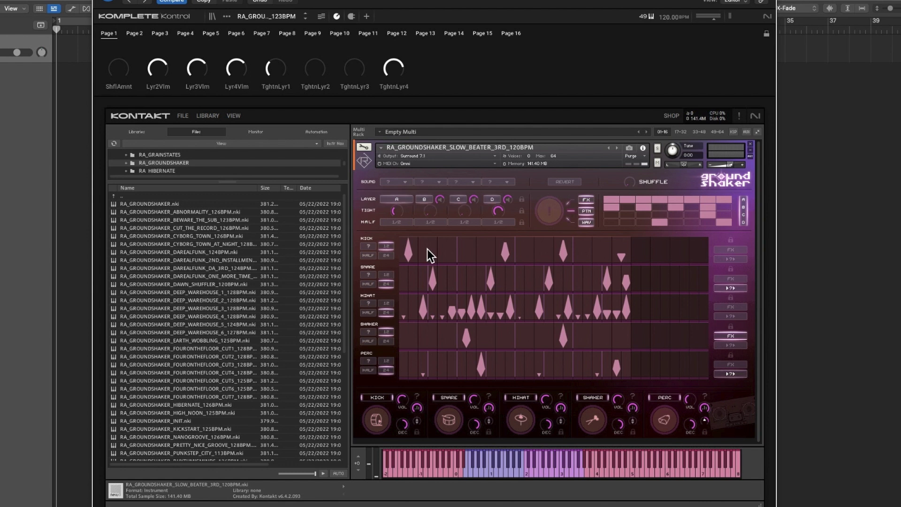
{"action": "left_click", "coordinate": [538, 214]}
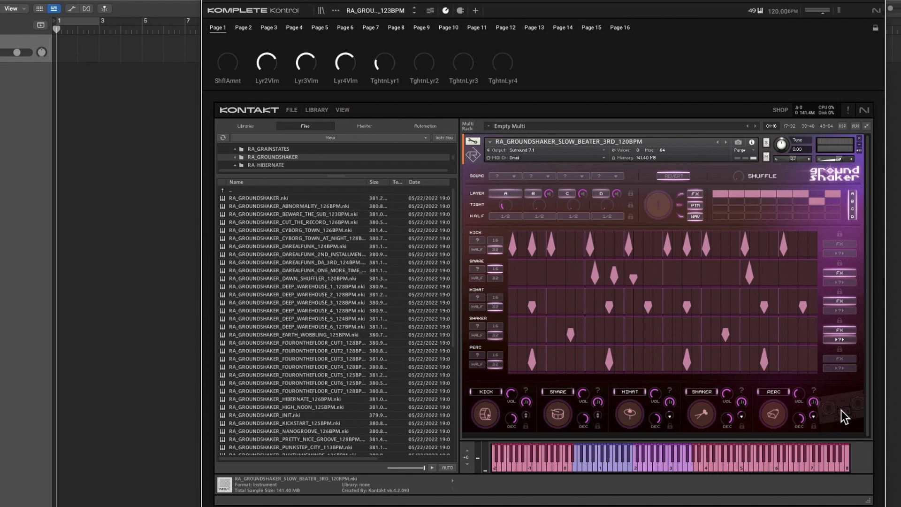
{"action": "left_click", "coordinate": [841, 411]}
{"action": "left_click_drag", "start_coordinate": [841, 410], "coordinate": [85, 38]}
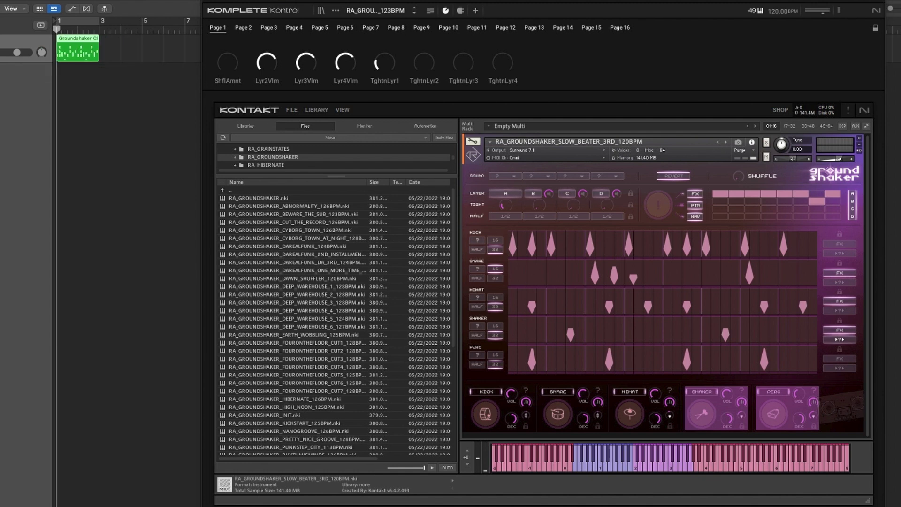
Step: Loop the Groundshaker clip from bar 1 to bar 3, play it back and stop playback
{"action": "left_click_drag", "start_coordinate": [232, 1], "coordinate": [227, 9]}
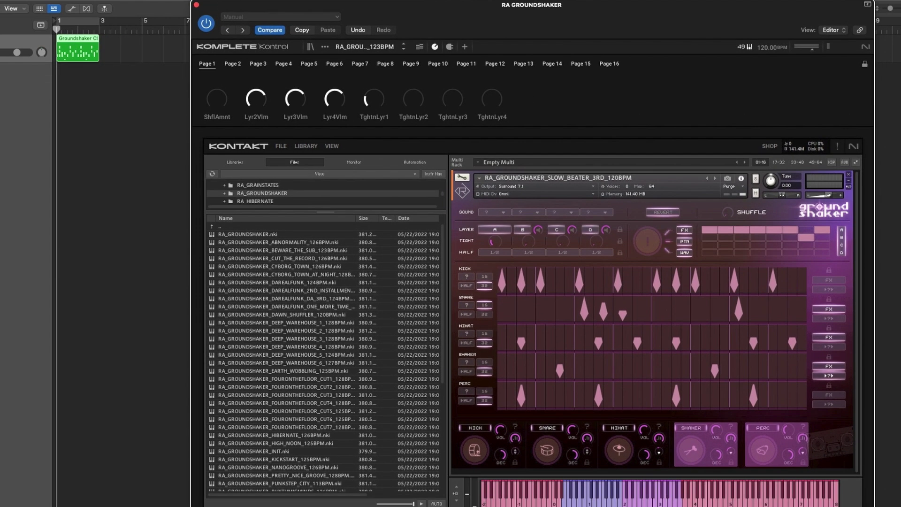
{"action": "key", "text": "space"}
{"action": "left_click", "coordinate": [94, 19]}
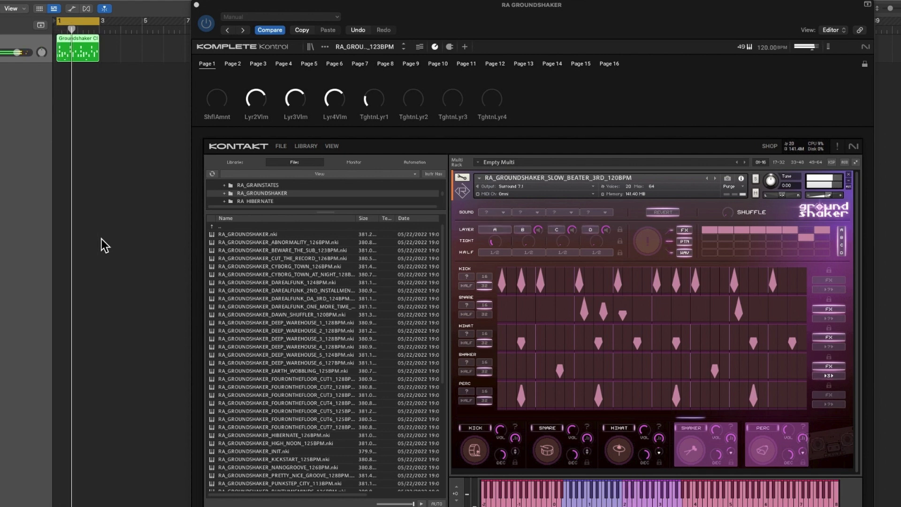
{"action": "key", "text": "space"}
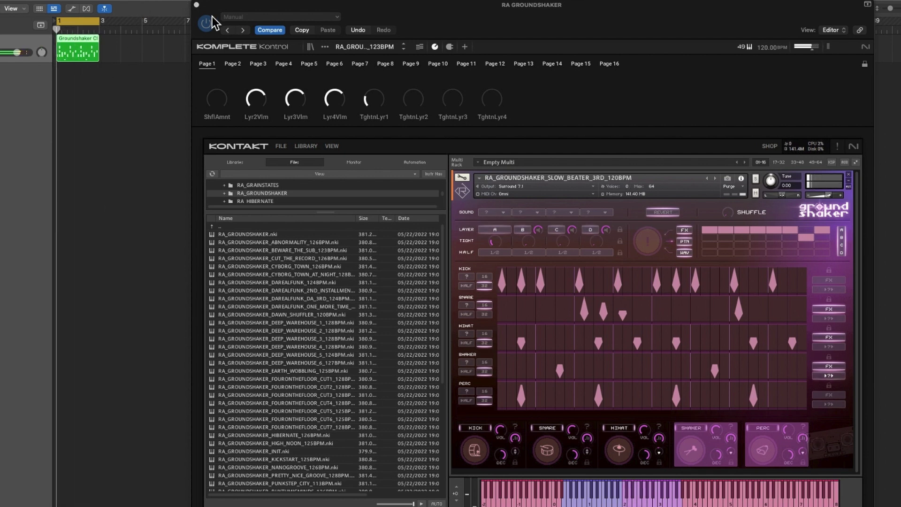
Step: Open the bar 1 Groundshaker clip in the Piano Roll and bring its higher notes into view
{"action": "left_click_drag", "start_coordinate": [245, 13], "coordinate": [481, 0]}
{"action": "key", "text": "p"}
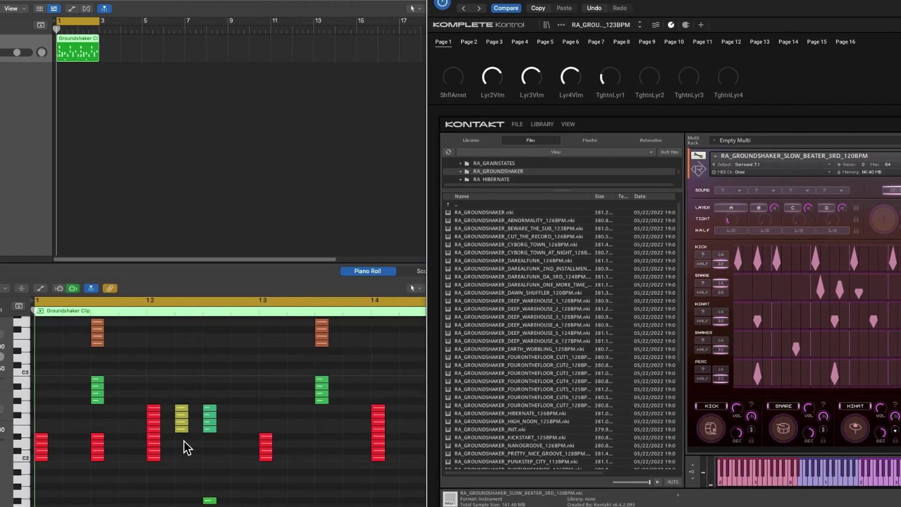
{"action": "scroll", "coordinate": [171, 413], "scroll_direction": "up", "scroll_amount": 3}
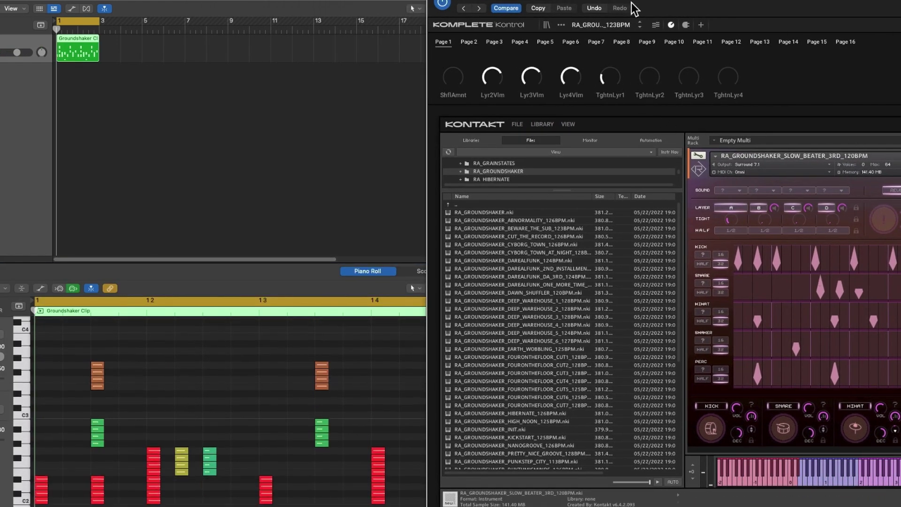
Step: Turn off layers B, C and D and place the resulting MIDI clip on the track at bar 6
{"action": "left_click_drag", "start_coordinate": [635, 8], "coordinate": [469, 2]}
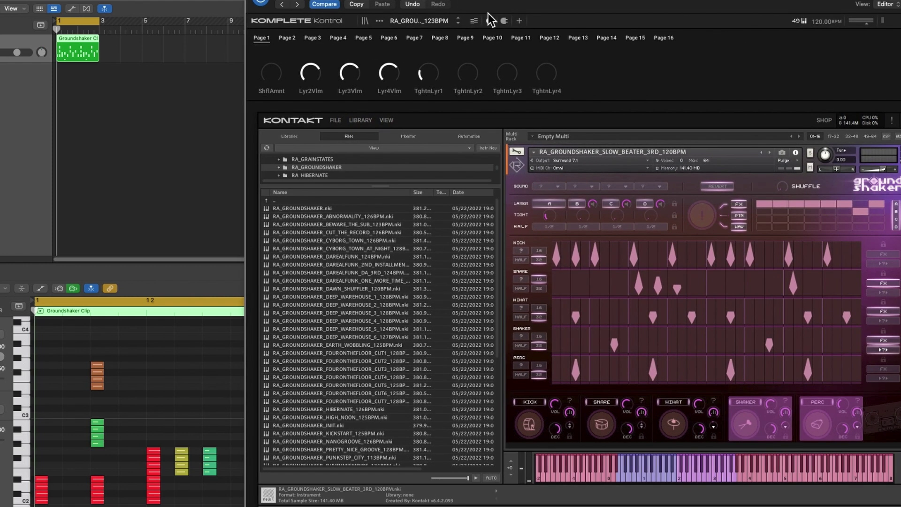
{"action": "left_click", "coordinate": [643, 204]}
{"action": "left_click", "coordinate": [610, 204]}
{"action": "left_click", "coordinate": [577, 204]}
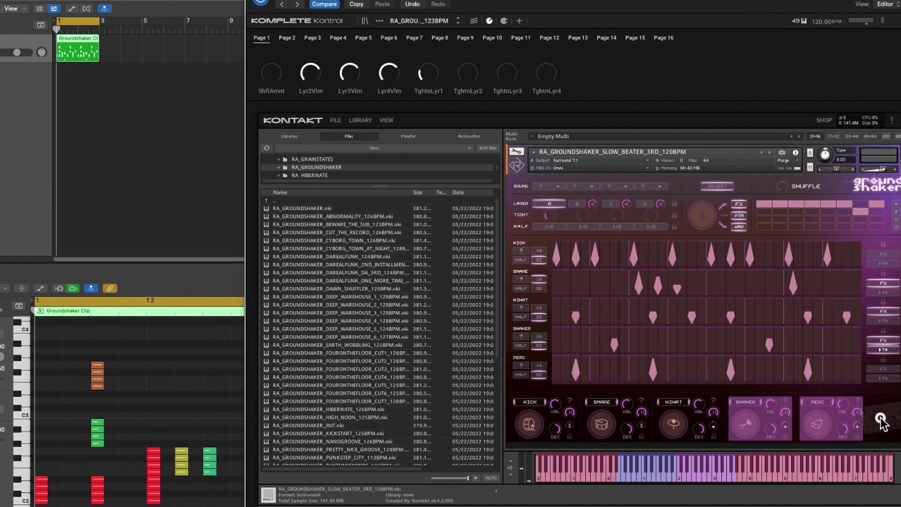
{"action": "left_click_drag", "start_coordinate": [879, 419], "coordinate": [162, 51]}
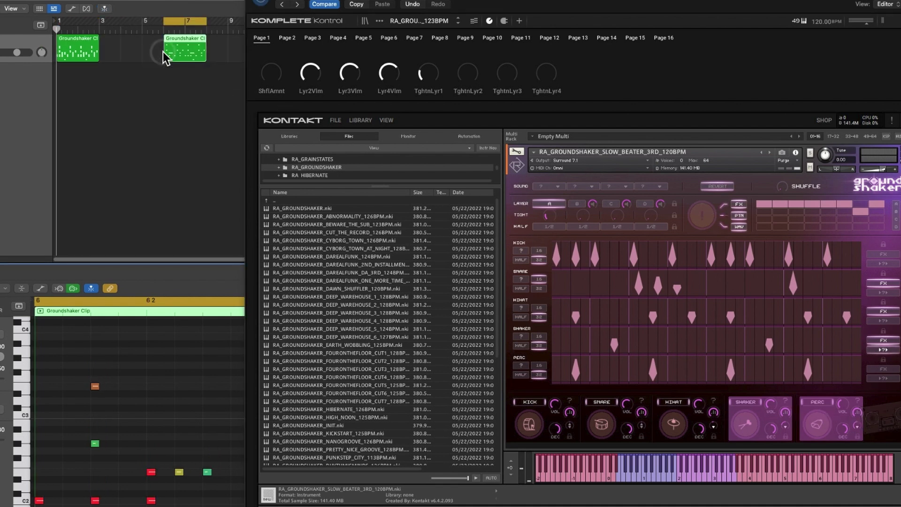
Step: Compare the notes of the bar 1 and bar 6 clips, and enlarge the Piano Roll for the bar 6 clip
{"action": "left_click", "coordinate": [90, 46]}
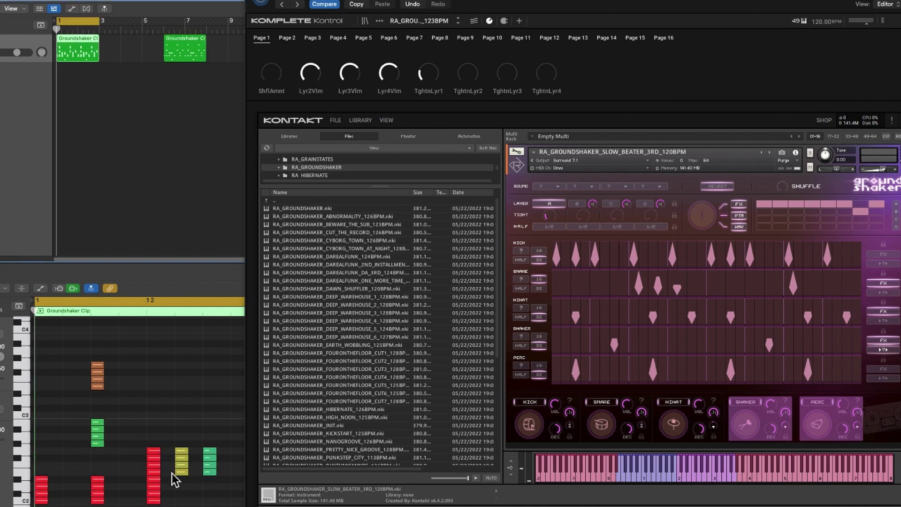
{"action": "left_click", "coordinate": [187, 40]}
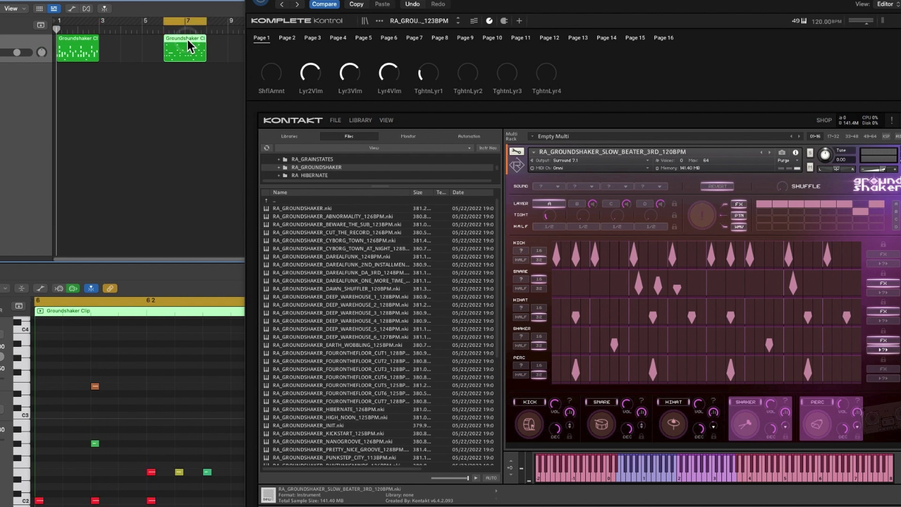
{"action": "left_click_drag", "start_coordinate": [573, 1], "coordinate": [586, 3]}
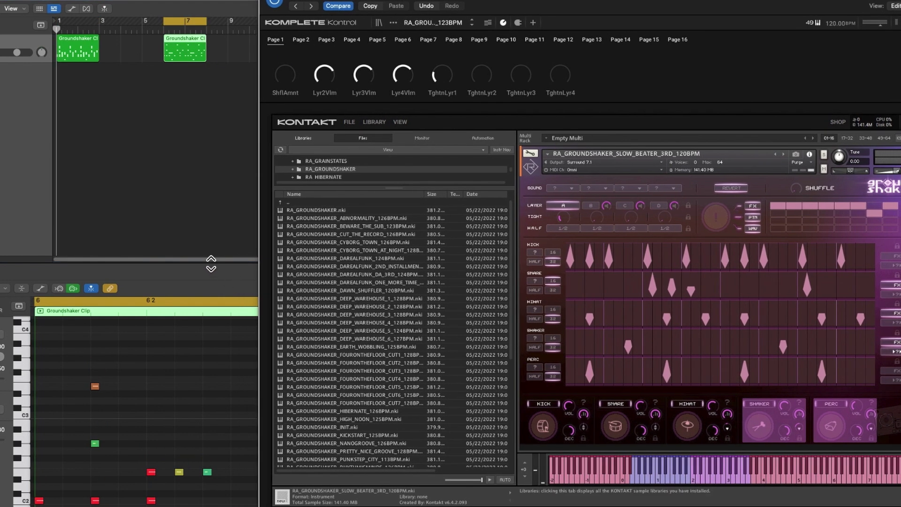
{"action": "left_click_drag", "start_coordinate": [212, 264], "coordinate": [211, 172]}
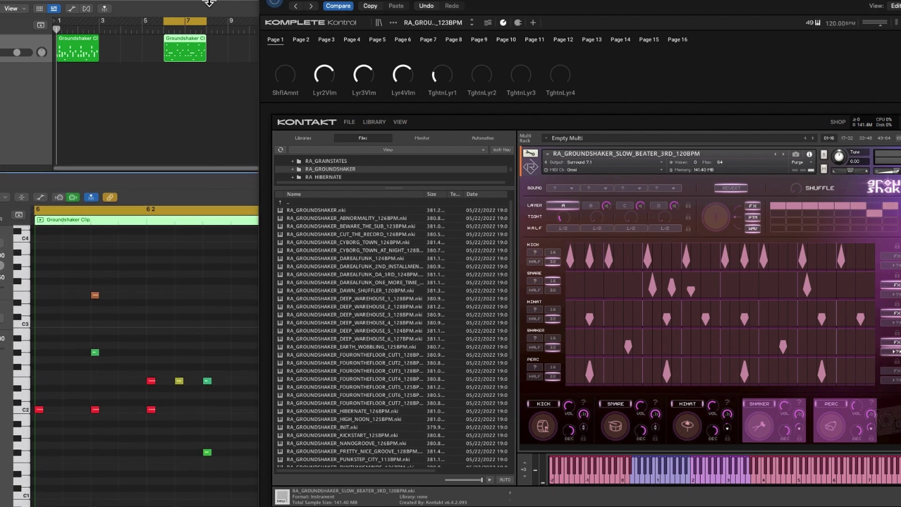
Step: Play the bar 6 clip in a loop and create an E3 note on beat 2 of bar 6
{"action": "key", "text": "space"}
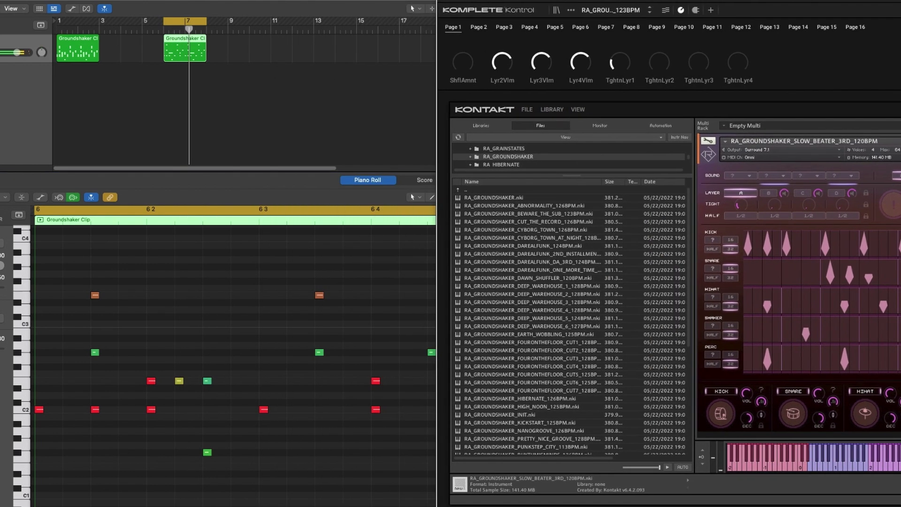
{"action": "left_click_drag", "start_coordinate": [523, 1], "coordinate": [880, 0]}
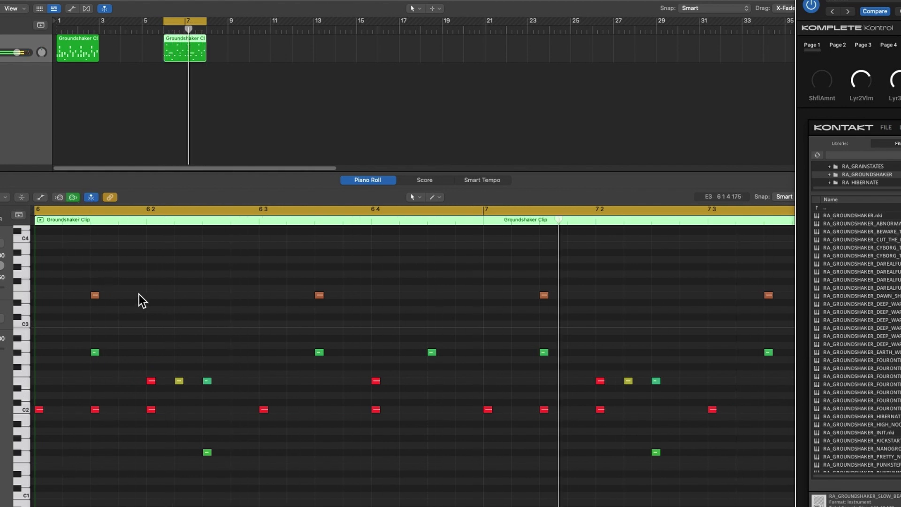
{"action": "right_click", "coordinate": [151, 295]}
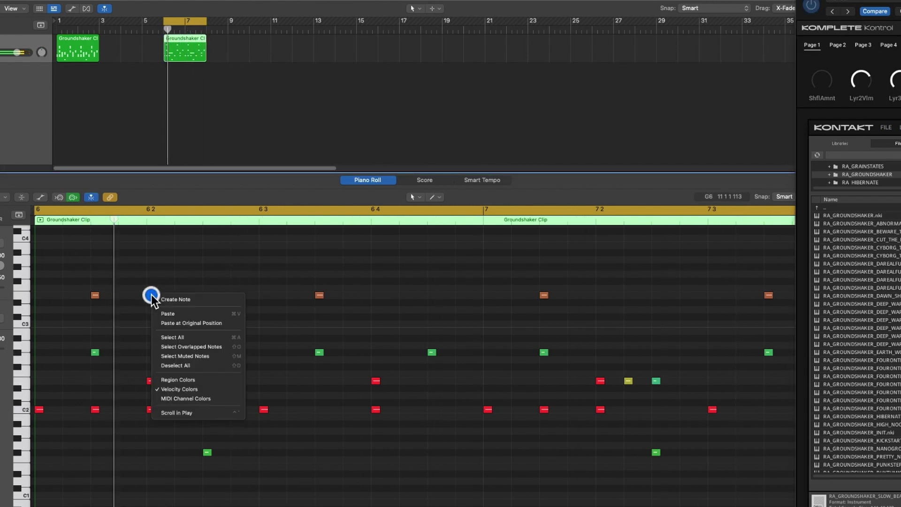
{"action": "left_click", "coordinate": [159, 297]}
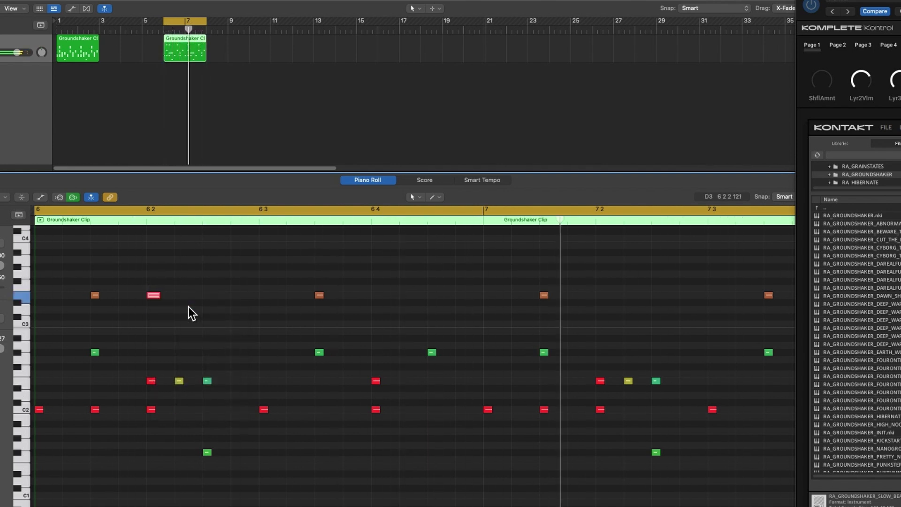
Step: Draw a G#2 note before beat 4 and C2 notes before beat 3 and after beat 4 in bar 6 with the Pencil tool, and stop playback
{"action": "key", "text": "t"}
{"action": "key", "text": "p"}
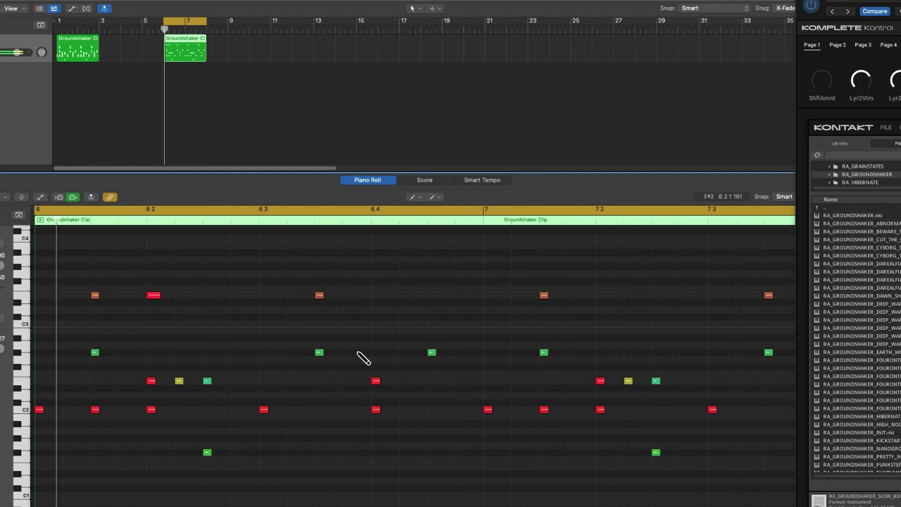
{"action": "left_click", "coordinate": [358, 352]}
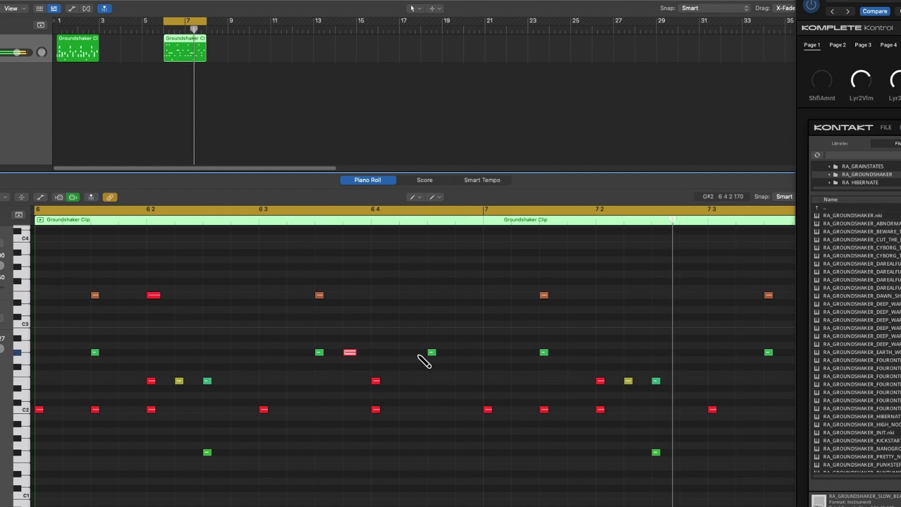
{"action": "left_click", "coordinate": [234, 409]}
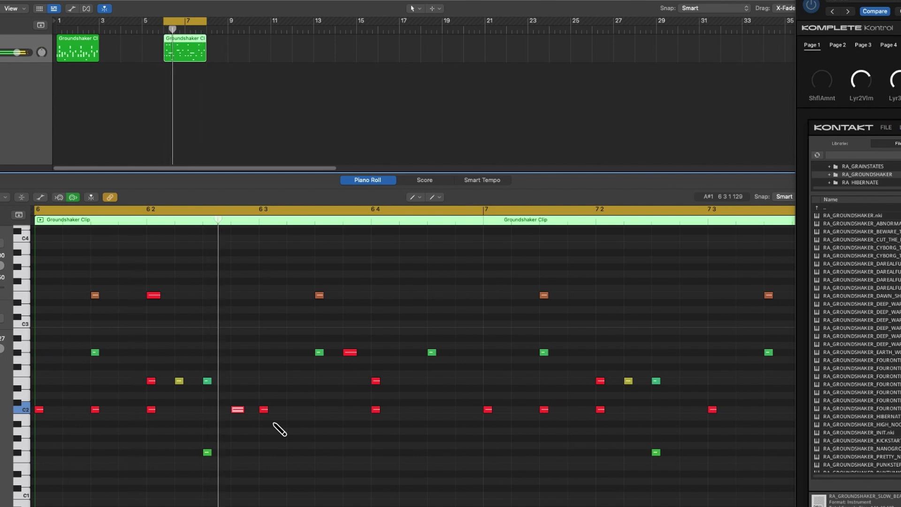
{"action": "left_click", "coordinate": [405, 409]}
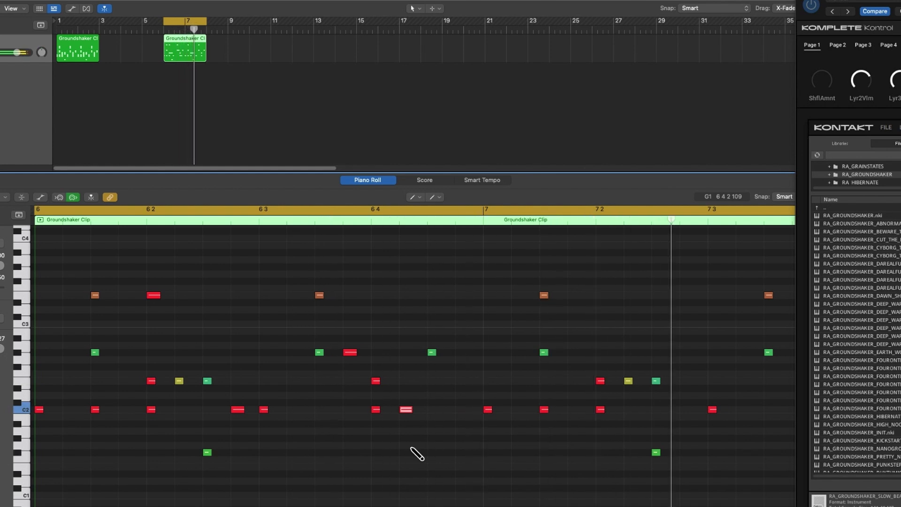
{"action": "double_click", "coordinate": [406, 410]}
{"action": "key", "text": "space"}
{"action": "left_click_drag", "start_coordinate": [848, 1], "coordinate": [252, 0]}
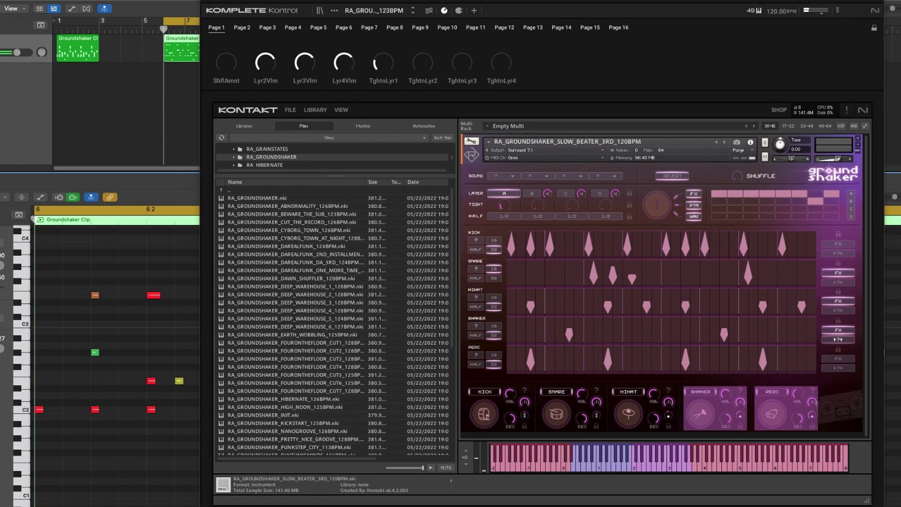